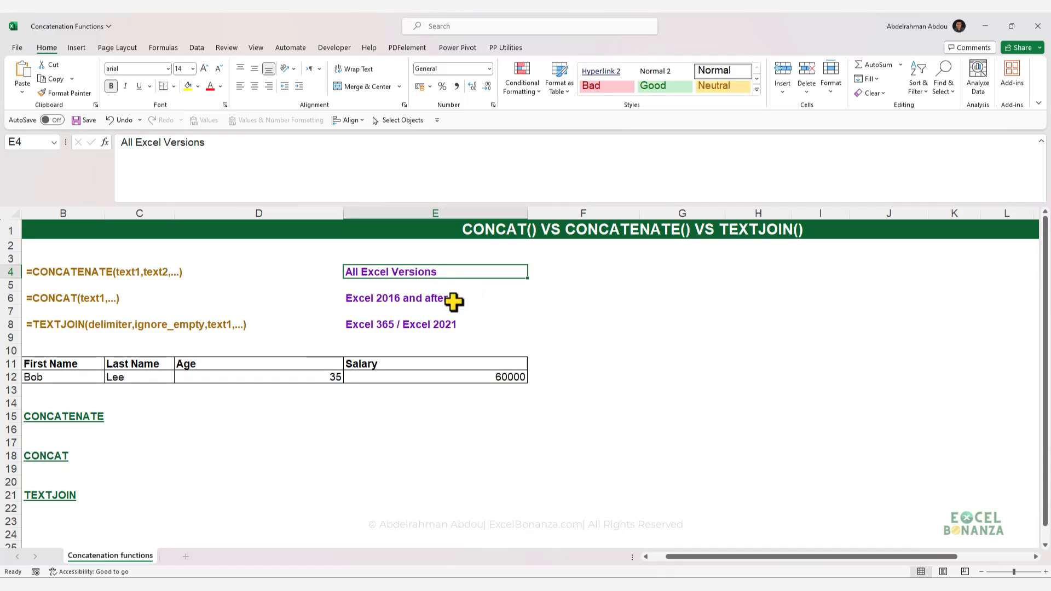
# - View the help article on the CONCATENATE function from a trial formula in cell F6, and discard the formula
pyautogui.click(382, 300)
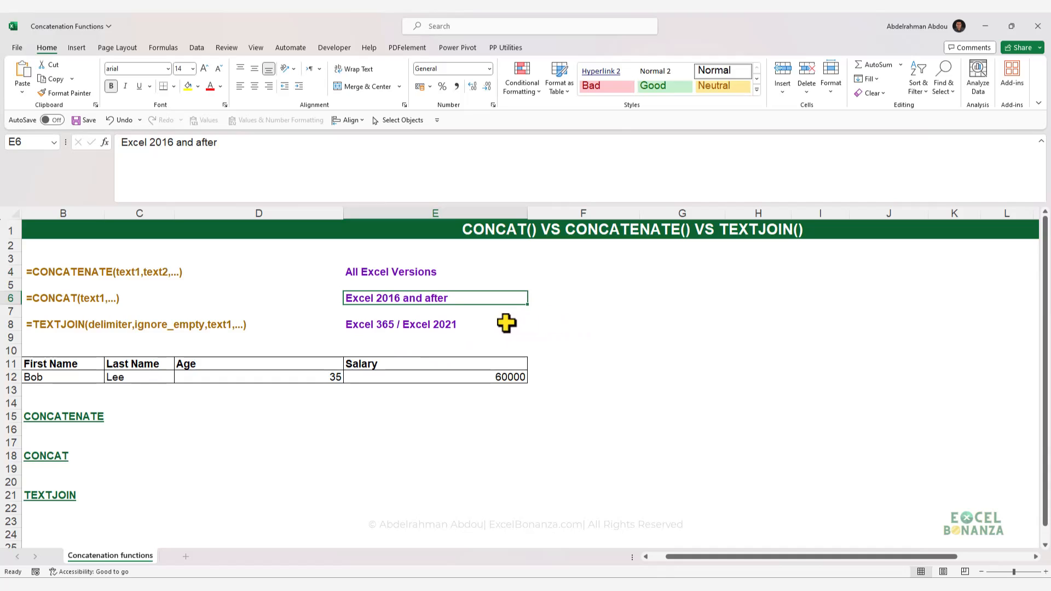
pyautogui.click(613, 293)
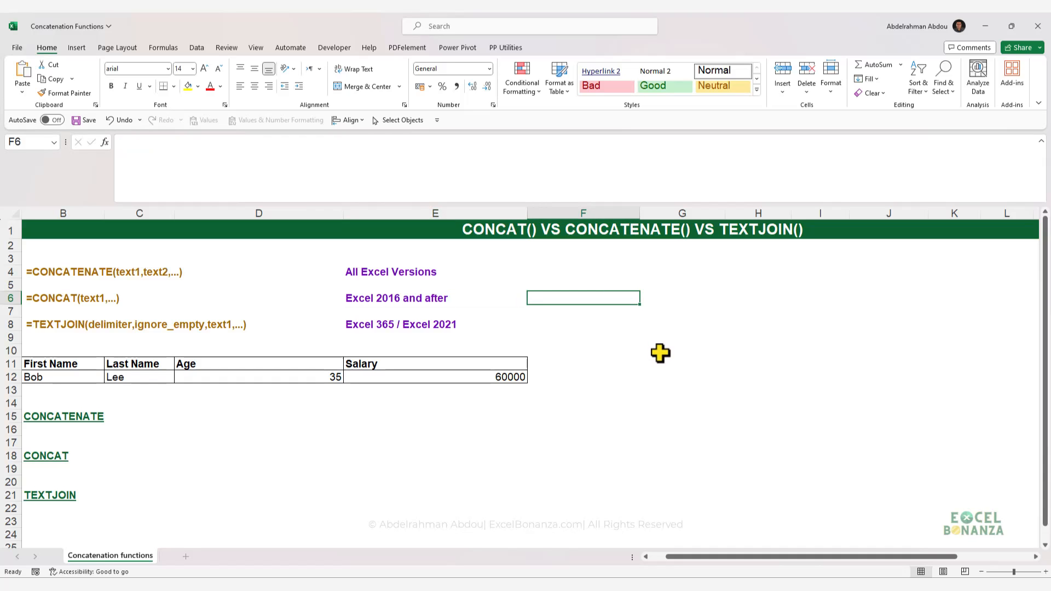
pyautogui.write('=conca')
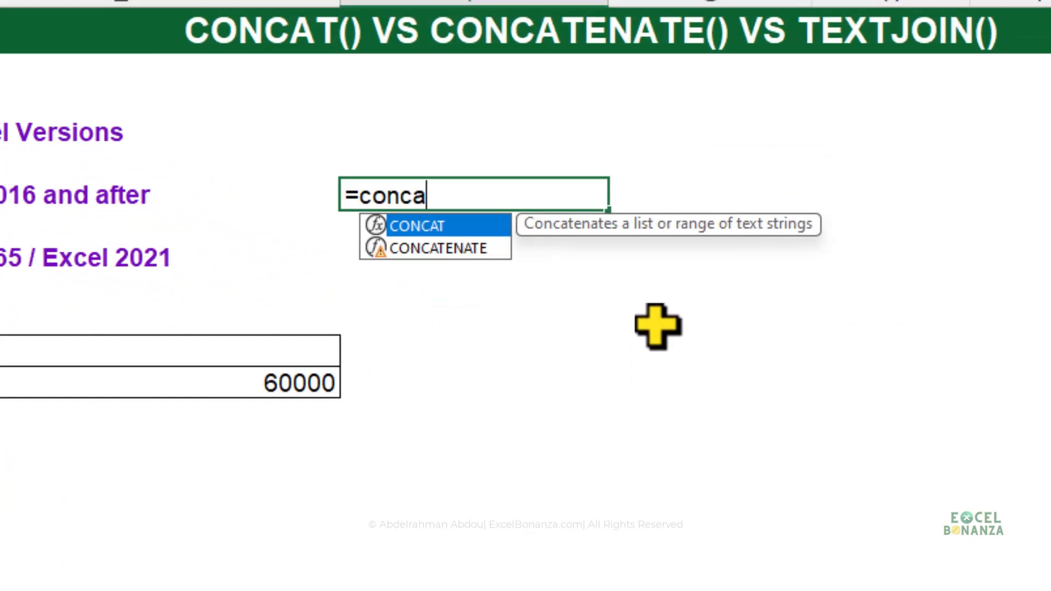
pyautogui.press('Down')
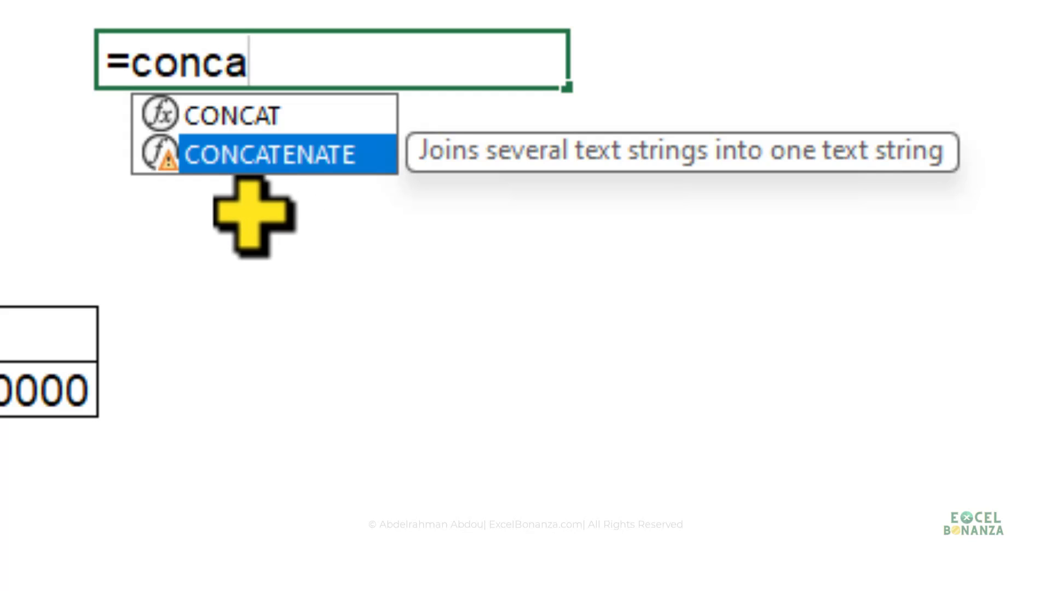
pyautogui.press('Tab')
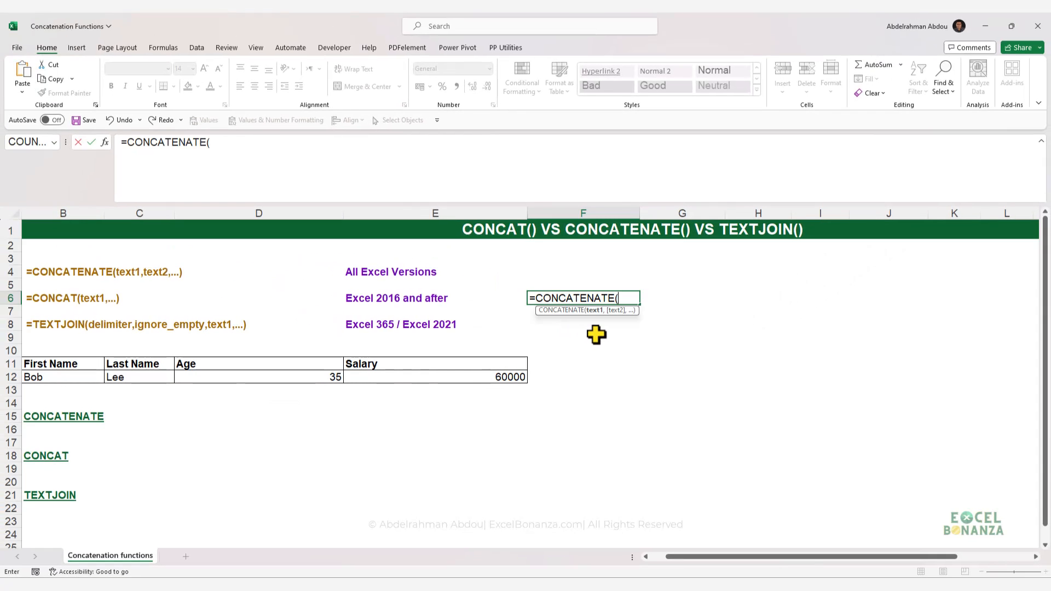
pyautogui.press('F1')
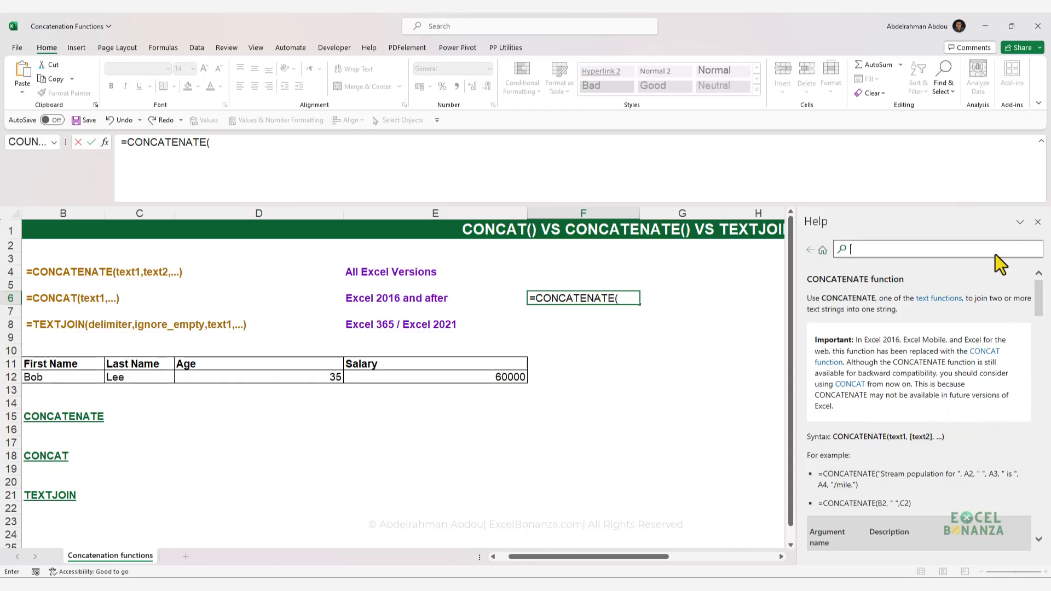
pyautogui.click(1038, 222)
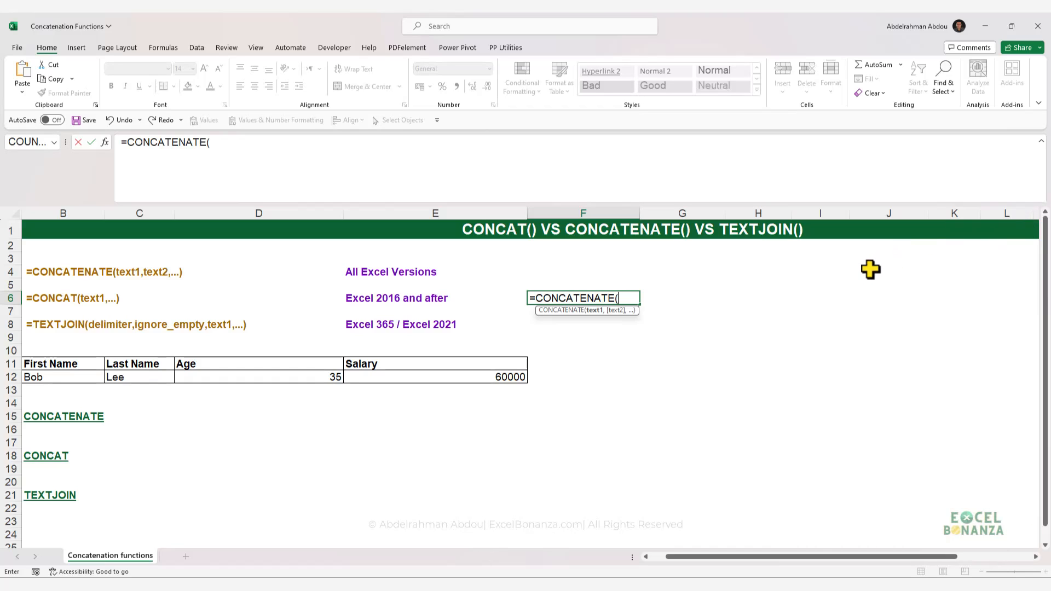
pyautogui.press('Escape')
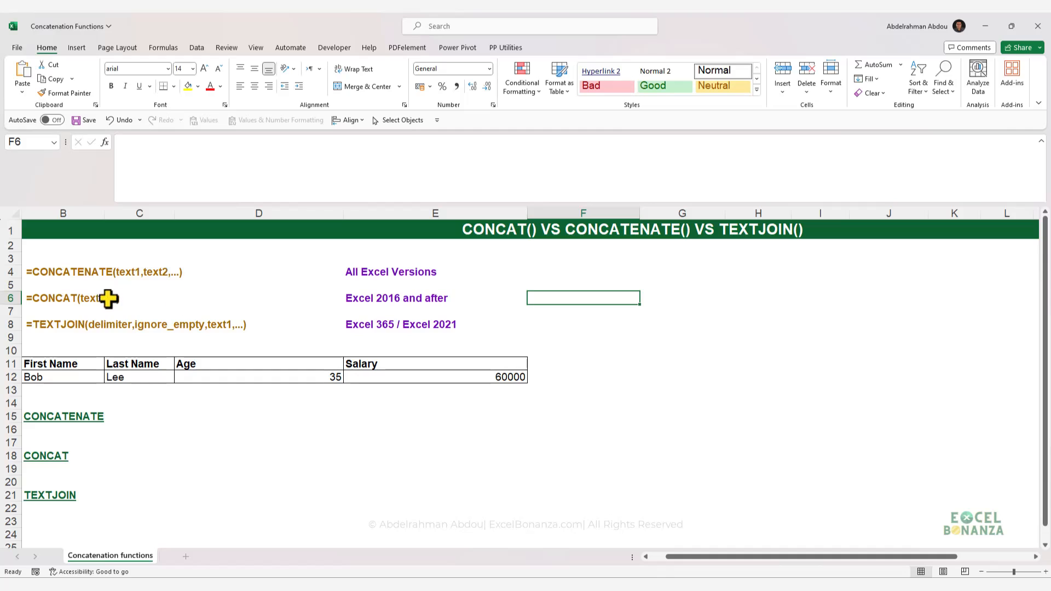
# - Review the Excel version availability listed for the three functions in column E and the sample record in B12:E12
pyautogui.click(368, 300)
pyautogui.click(363, 270)
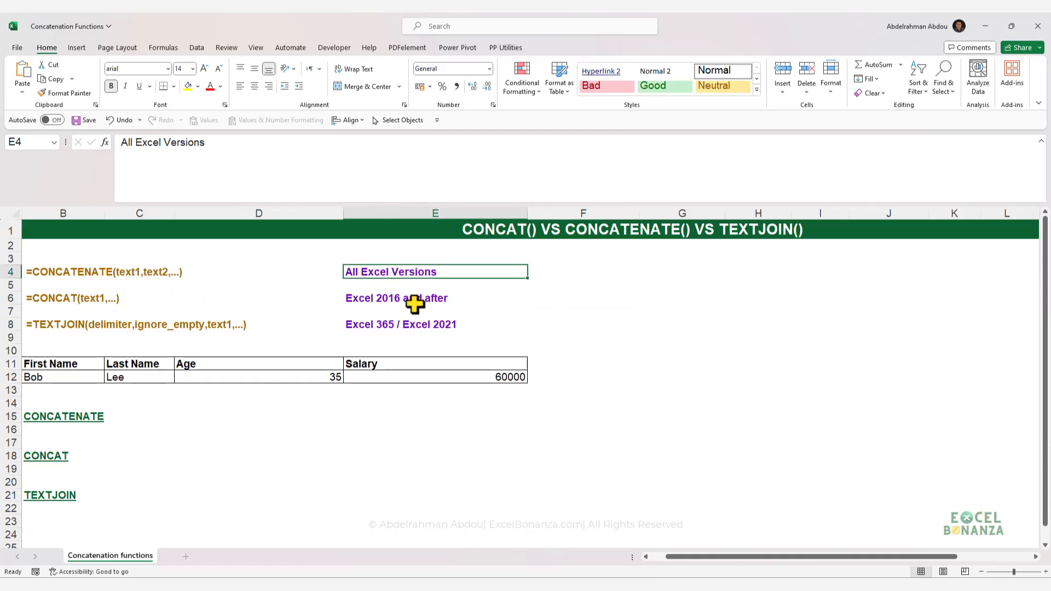
pyautogui.click(394, 296)
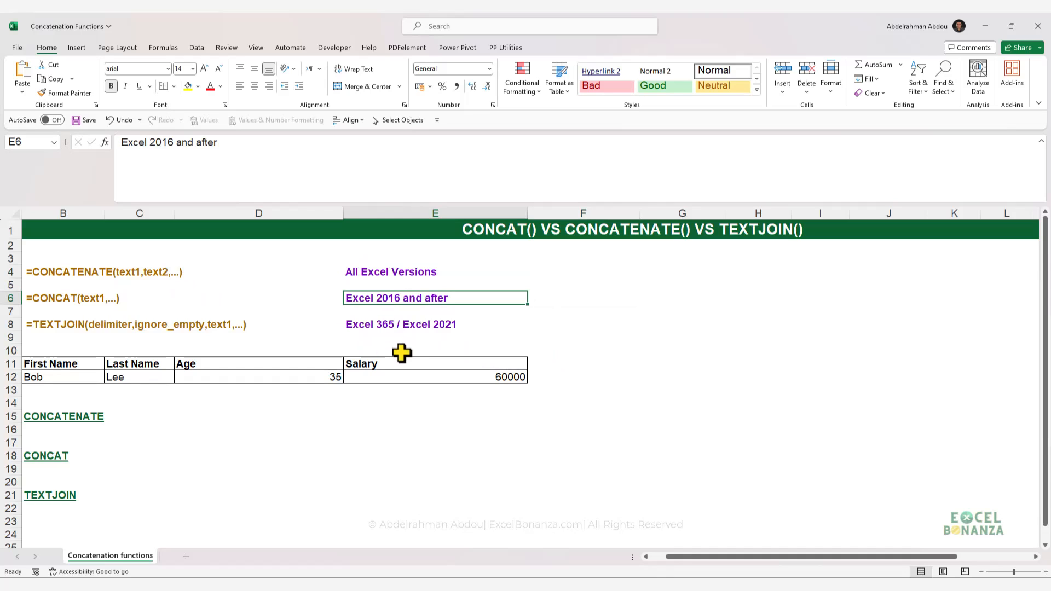
pyautogui.click(384, 277)
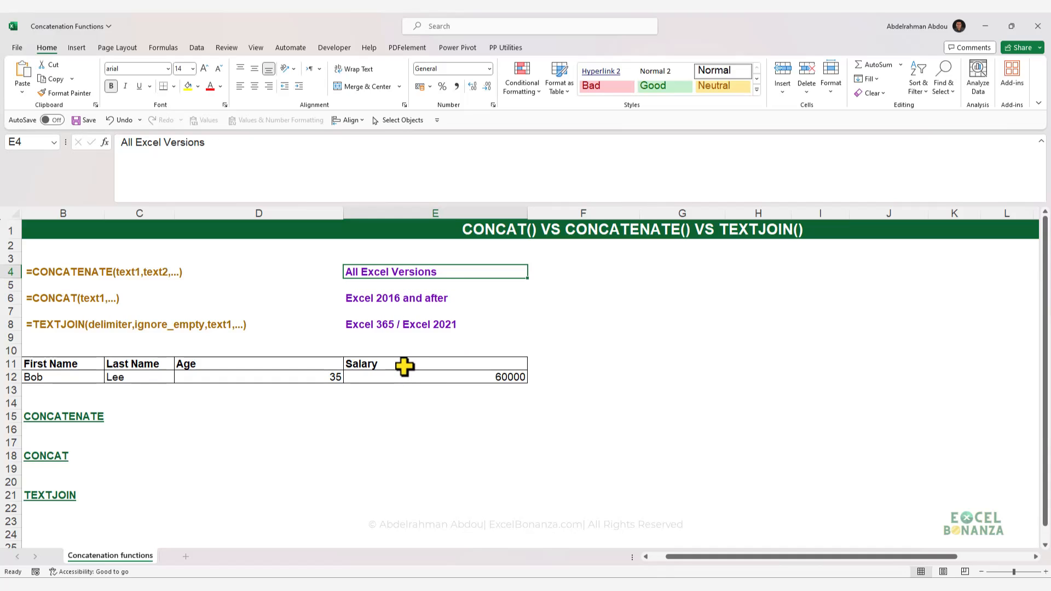
pyautogui.click(386, 326)
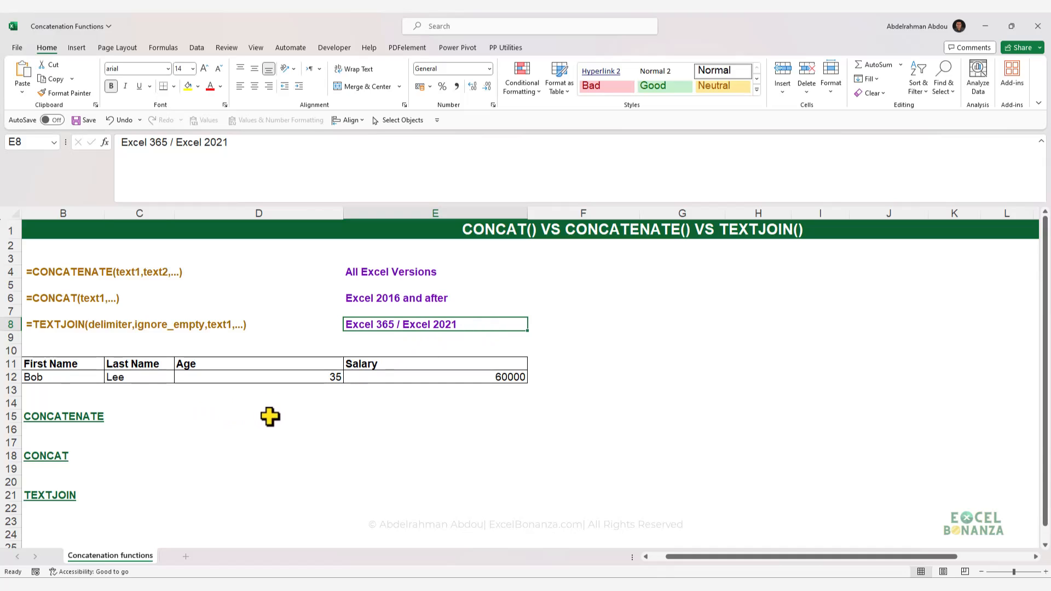
pyautogui.click(159, 423)
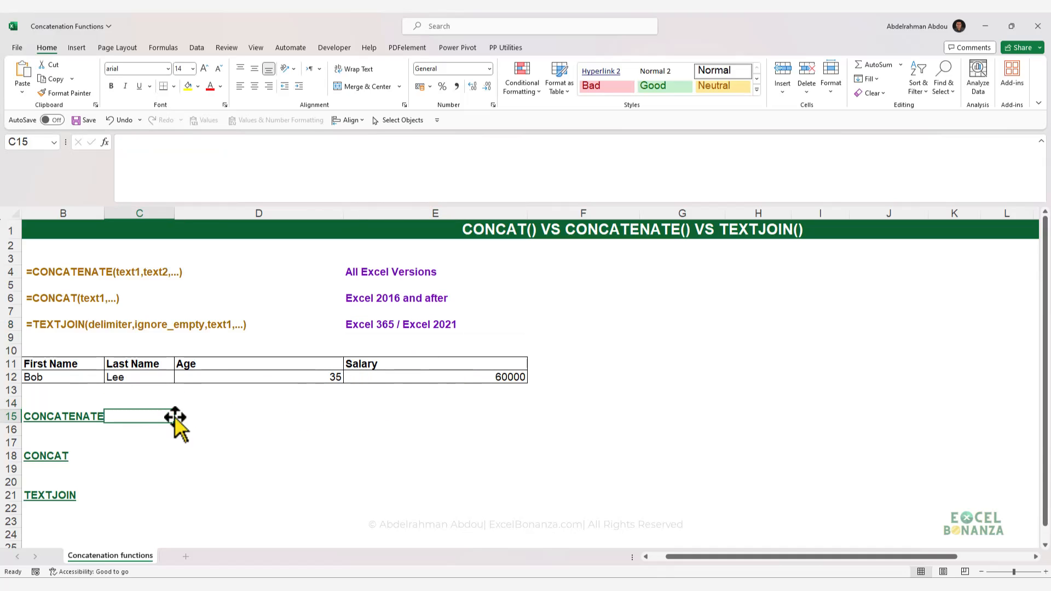
pyautogui.click(180, 422)
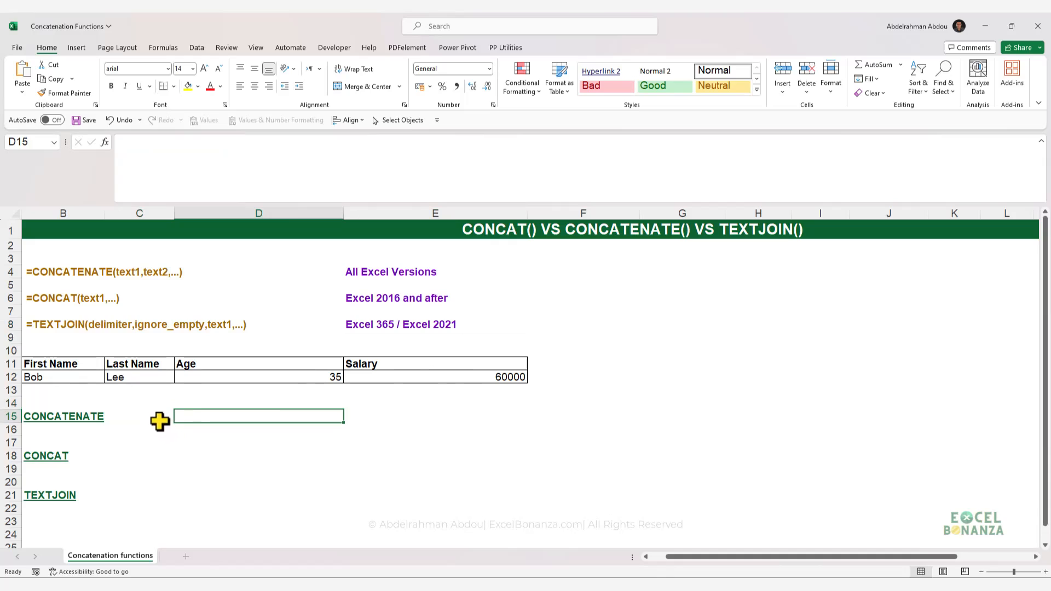
pyautogui.click(61, 378)
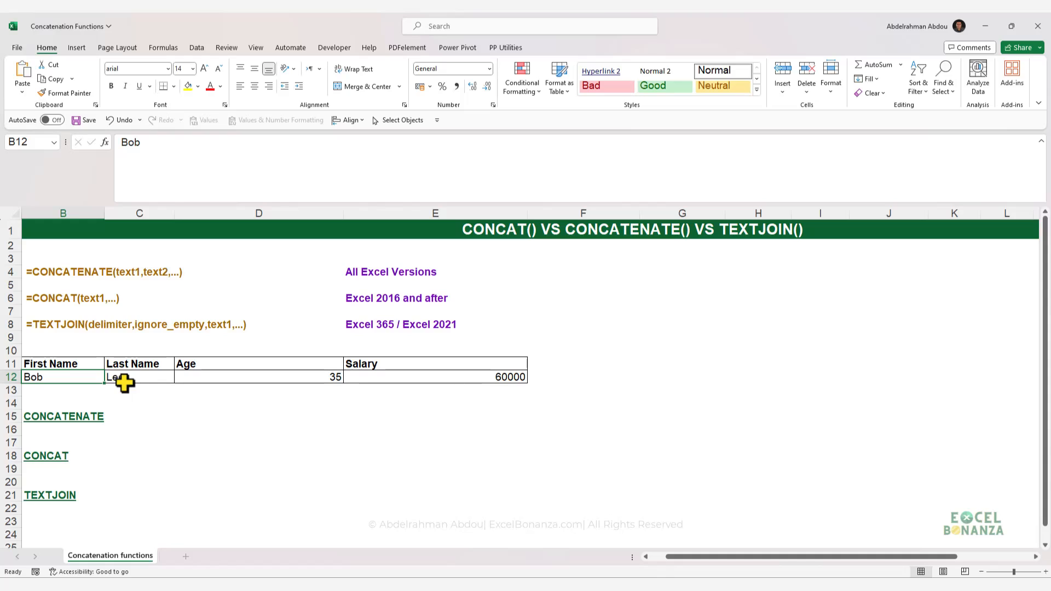
pyautogui.click(127, 380)
pyautogui.click(295, 377)
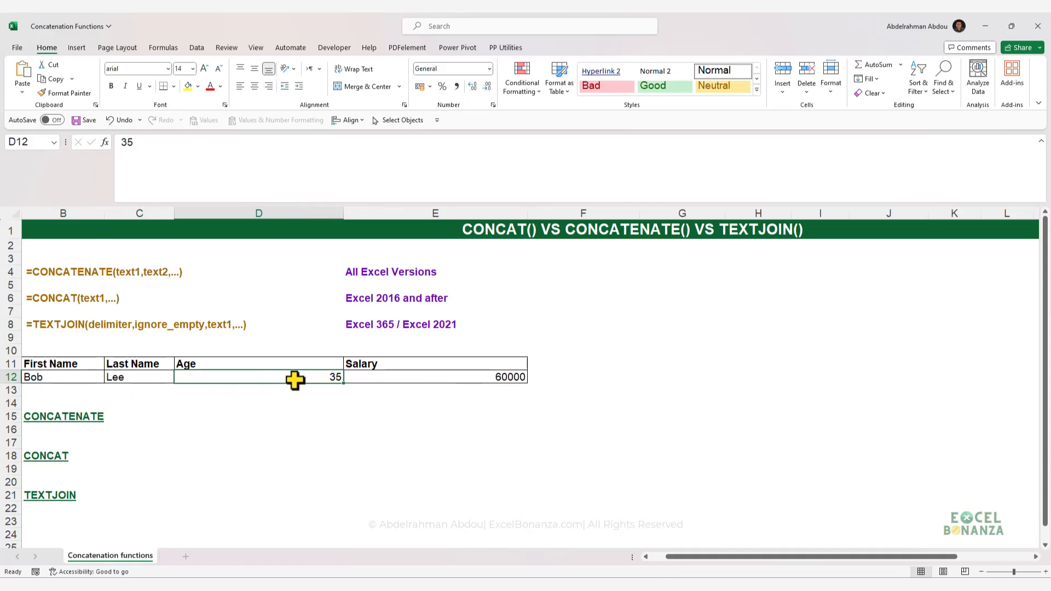
pyautogui.click(409, 377)
# - Enter =CONCATENATE(B12,C12,D12,E12) in cell D15 to join the first name, last name, age and salary
pyautogui.click(235, 414)
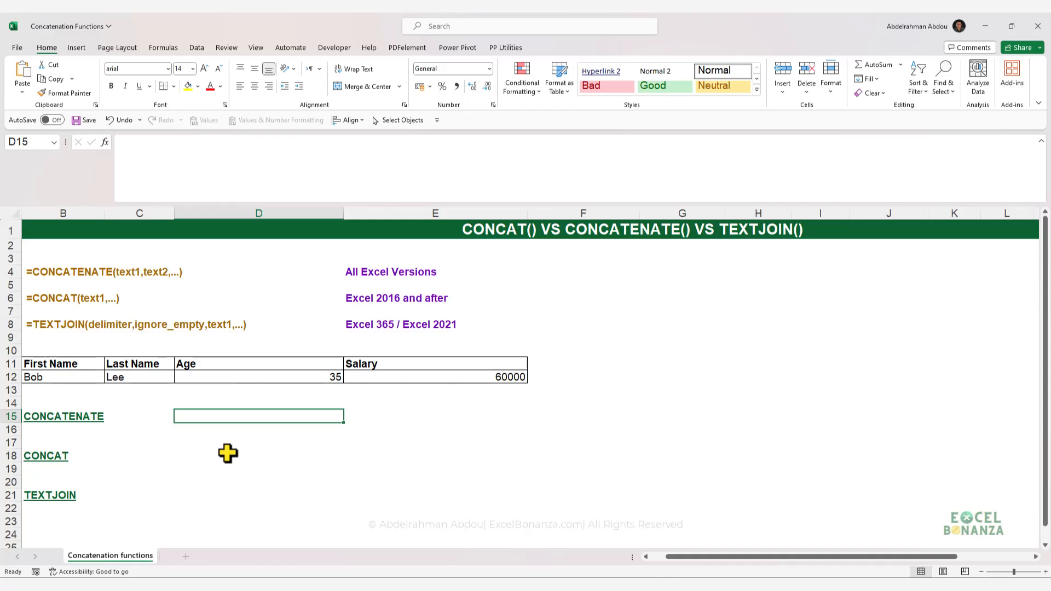
pyautogui.write('=conca')
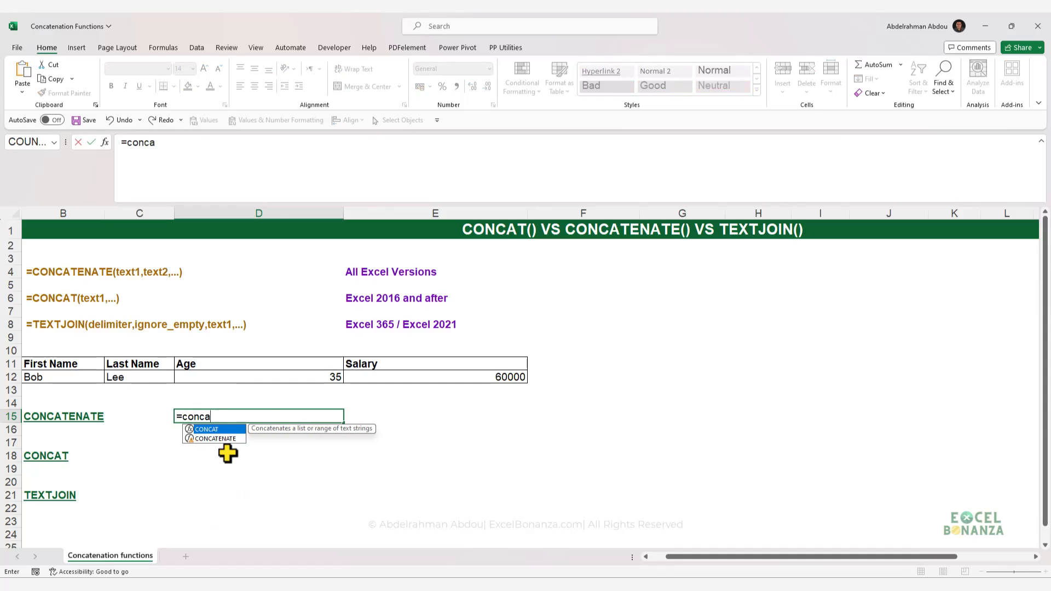
pyautogui.press('Down')
pyautogui.press('Tab')
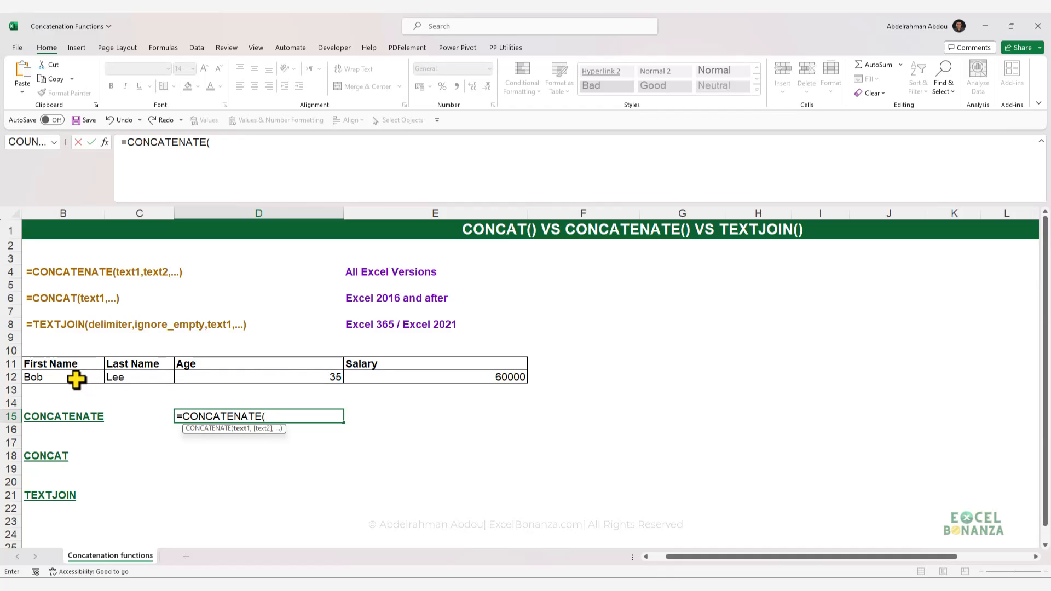
pyautogui.click(71, 376)
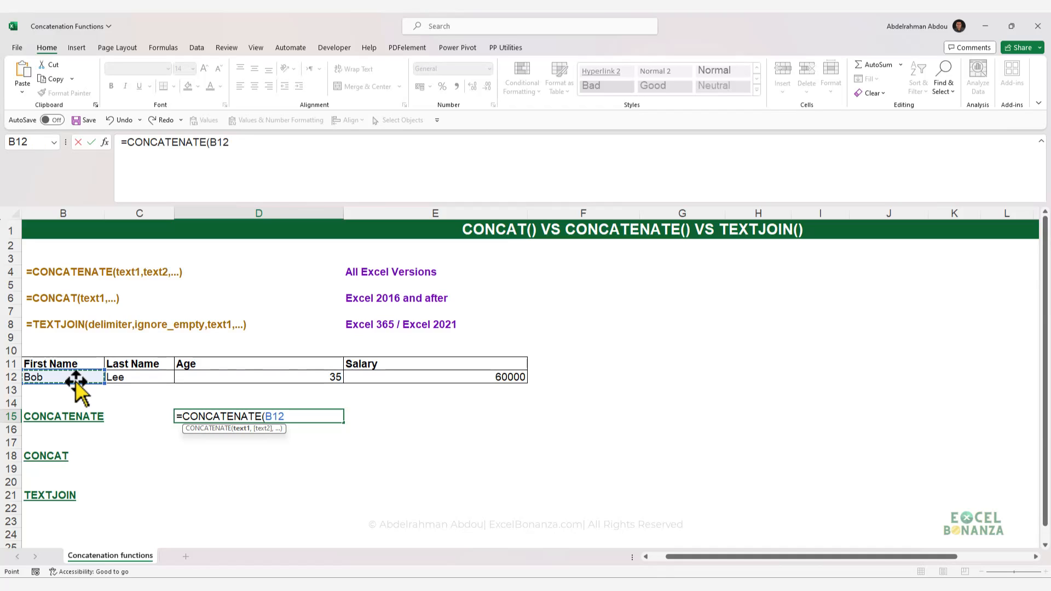
pyautogui.write(',')
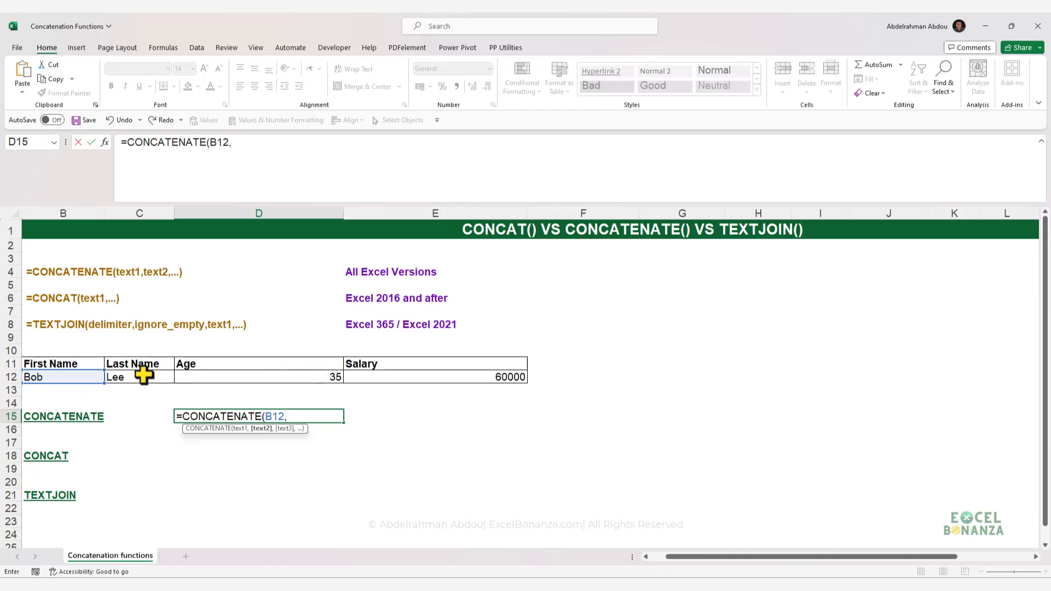
pyautogui.click(131, 382)
pyautogui.write(',')
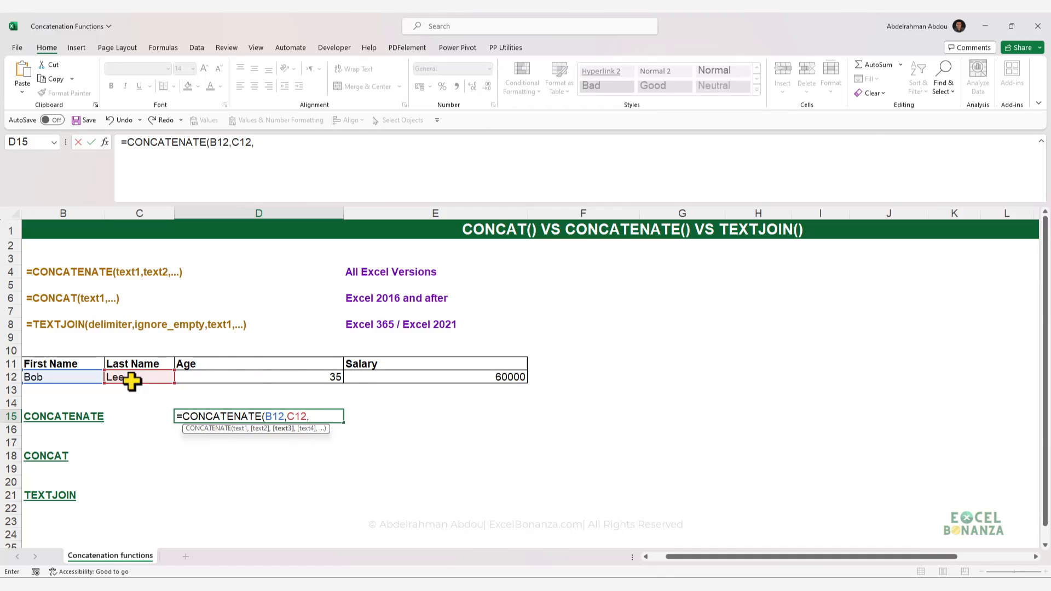
pyautogui.click(206, 377)
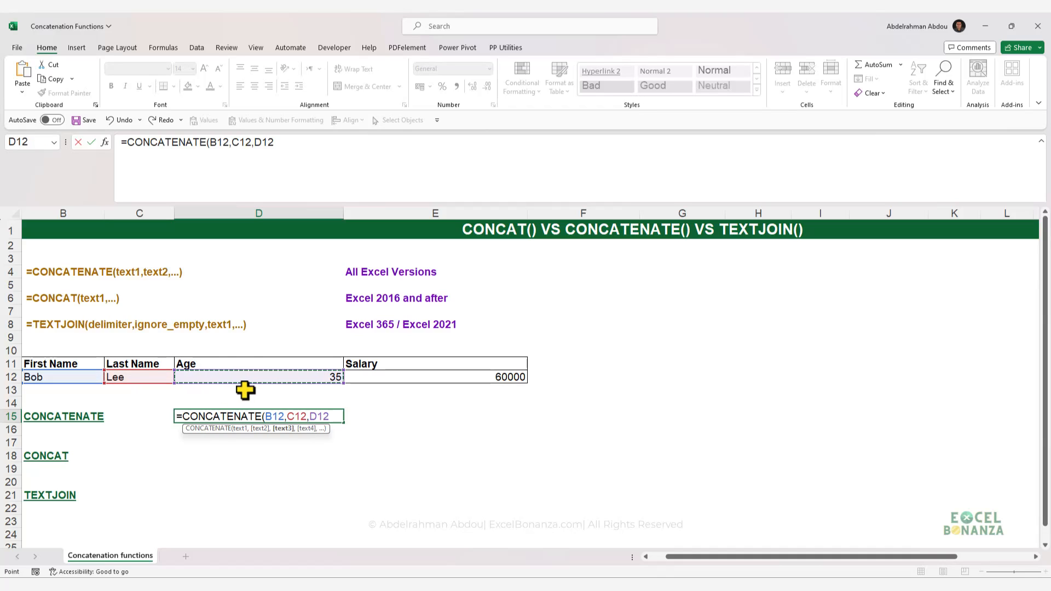
pyautogui.write(',')
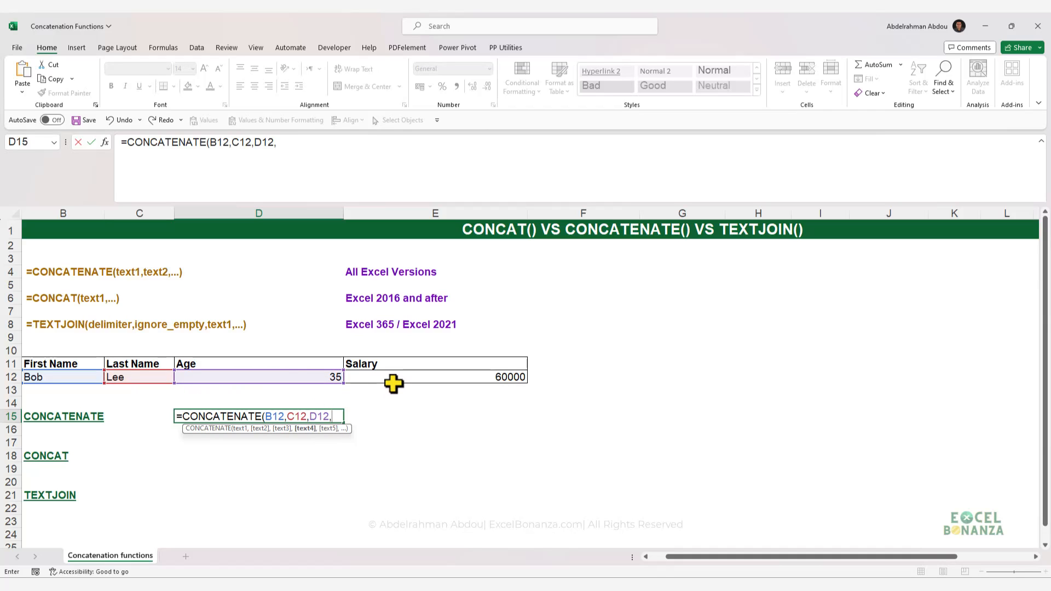
pyautogui.click(400, 384)
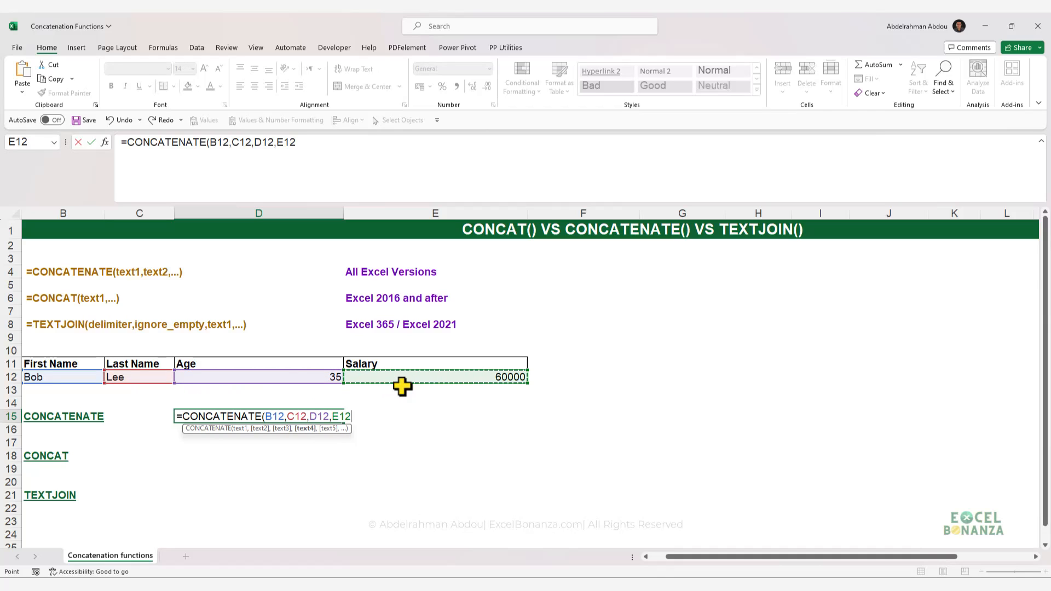
pyautogui.write(')')
pyautogui.press('Return')
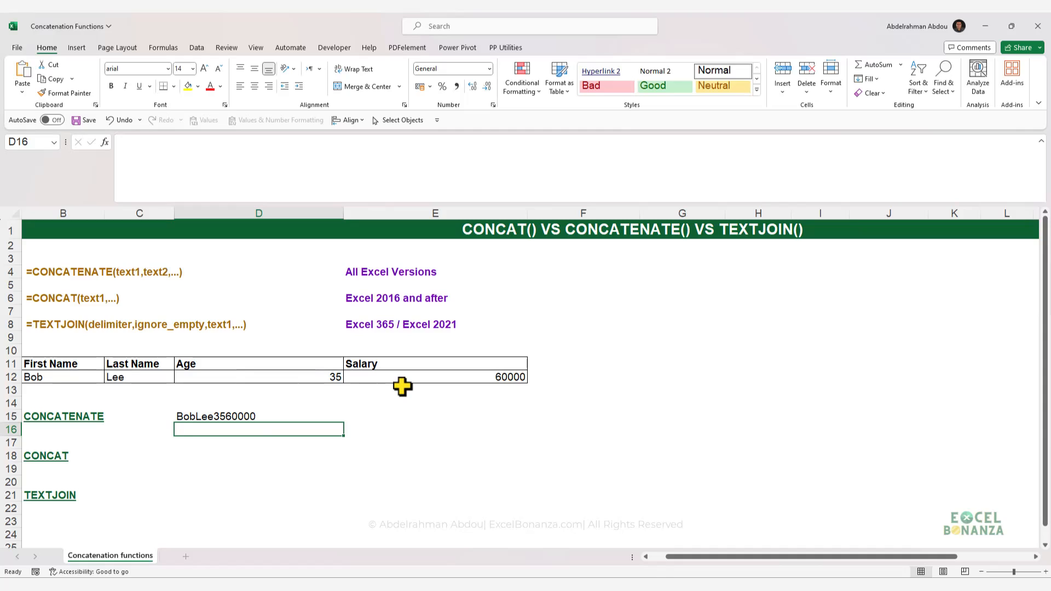
# - Enter =CONCAT(B12:E12) in cell D18 to join the whole sample record as one range
pyautogui.click(228, 416)
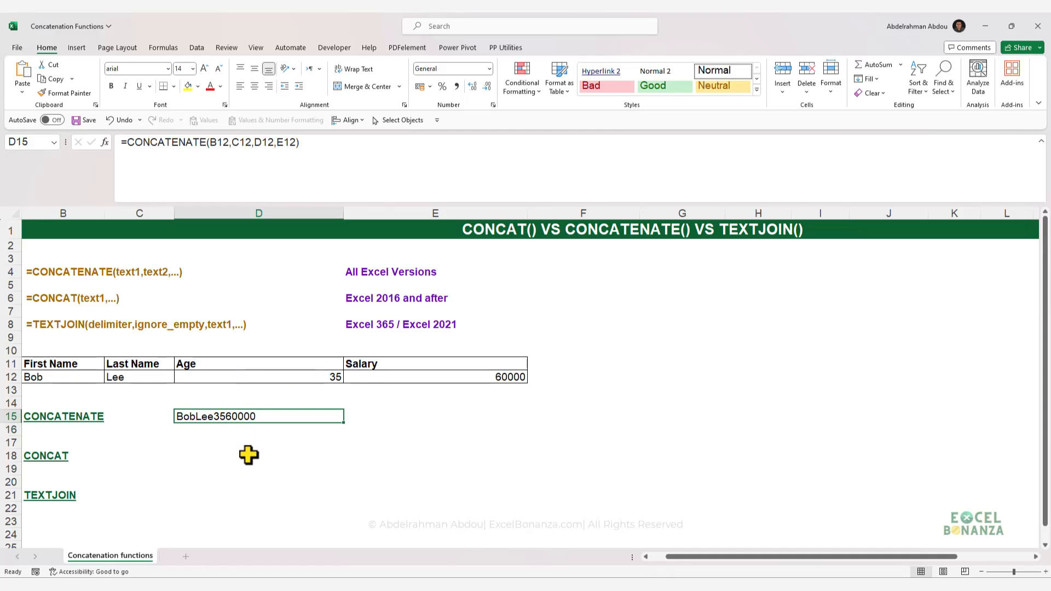
pyautogui.press('Down')
pyautogui.press('Down')
pyautogui.press('Down')
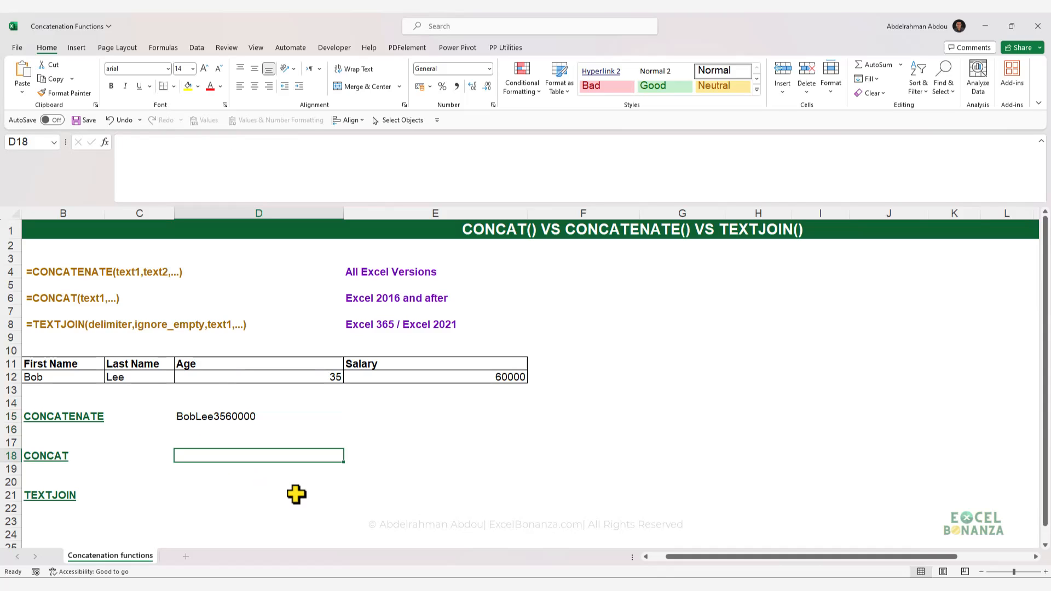
pyautogui.write('=concat')
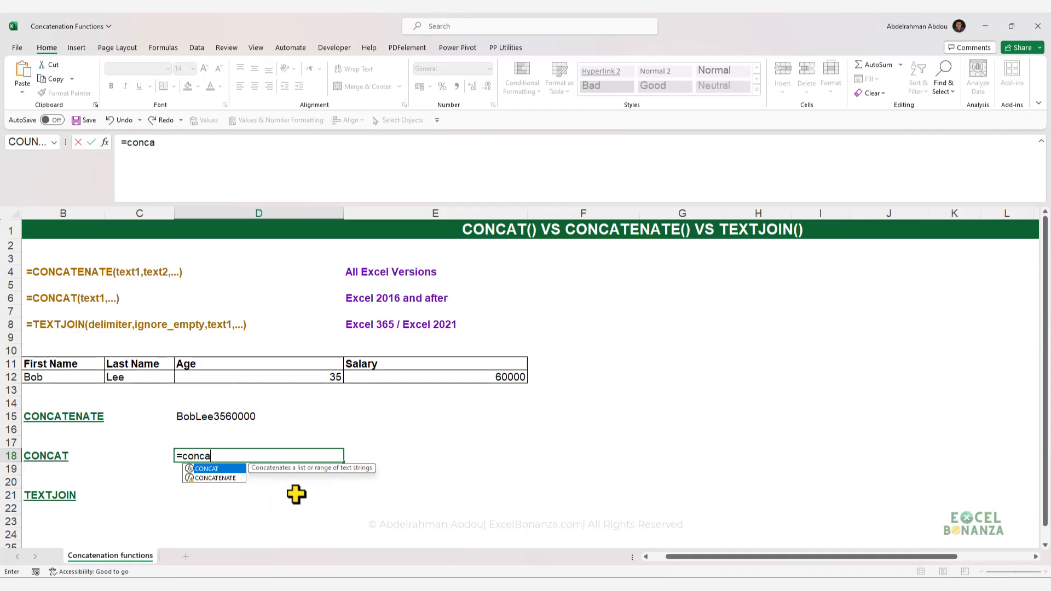
pyautogui.press('Tab')
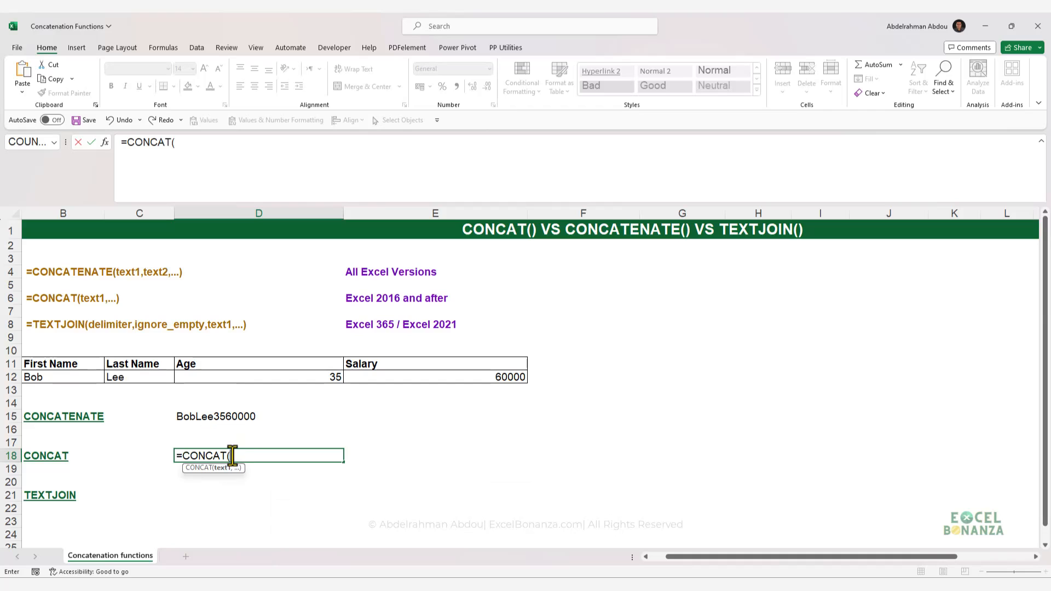
pyautogui.moveTo(69, 378); pyautogui.dragTo(438, 378)
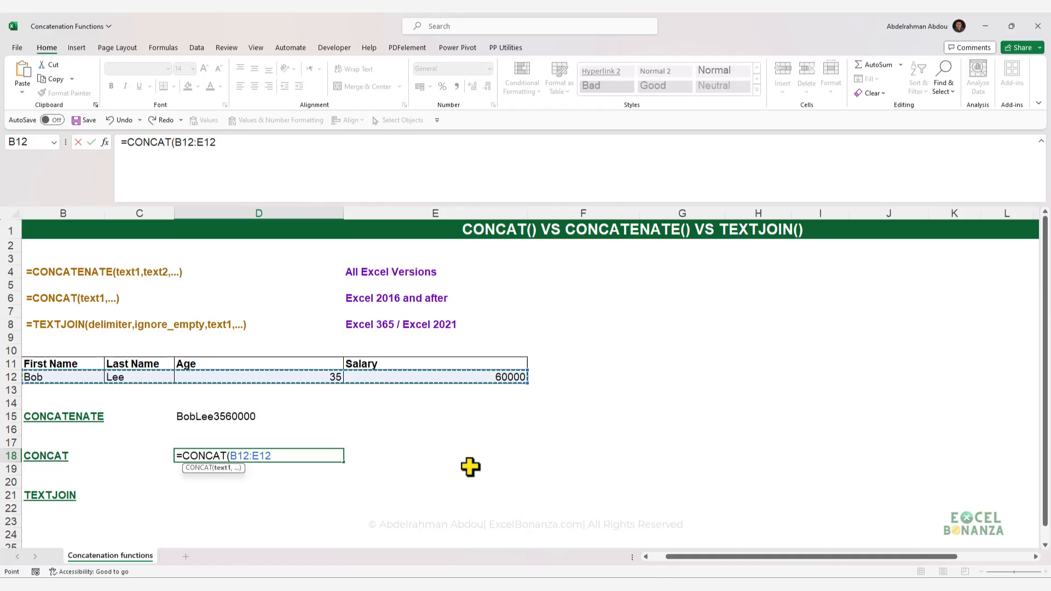
pyautogui.write(')')
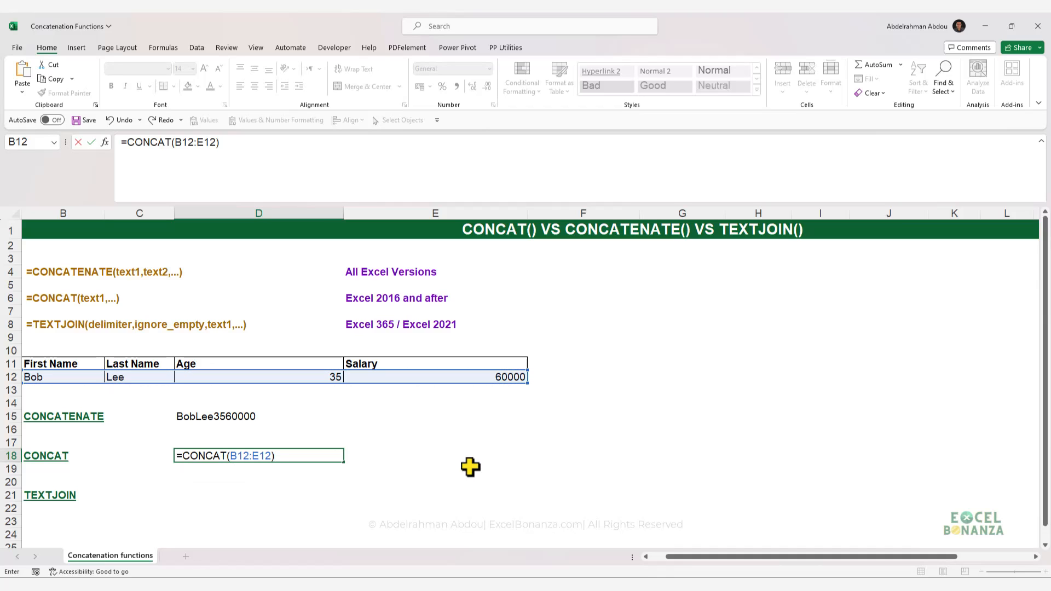
pyautogui.press('Return')
# - Compare the CONCAT formula in D18 with the CONCATENATE formula in D15
pyautogui.click(223, 455)
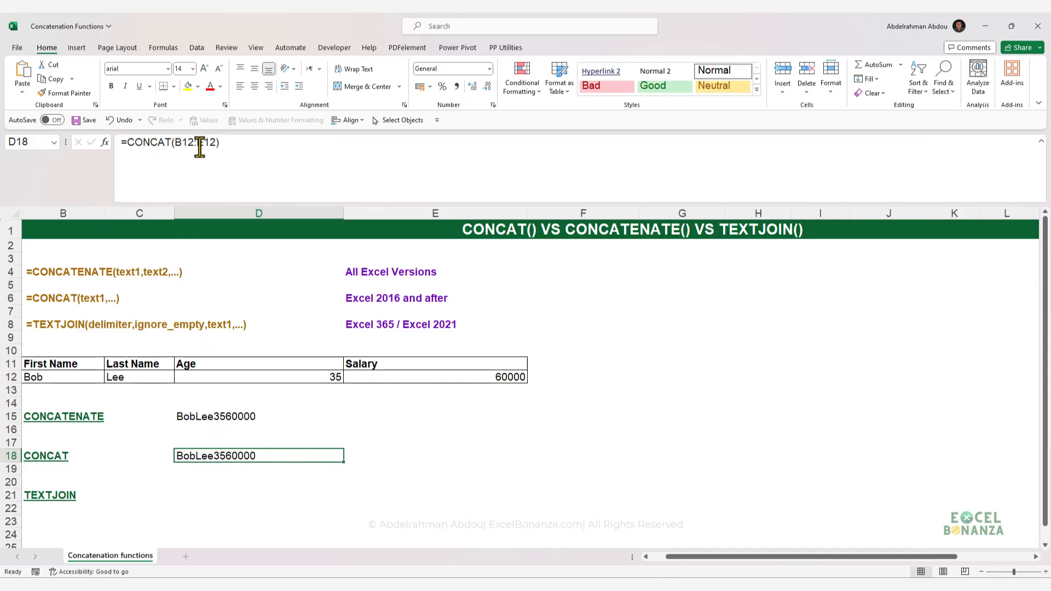
pyautogui.click(176, 419)
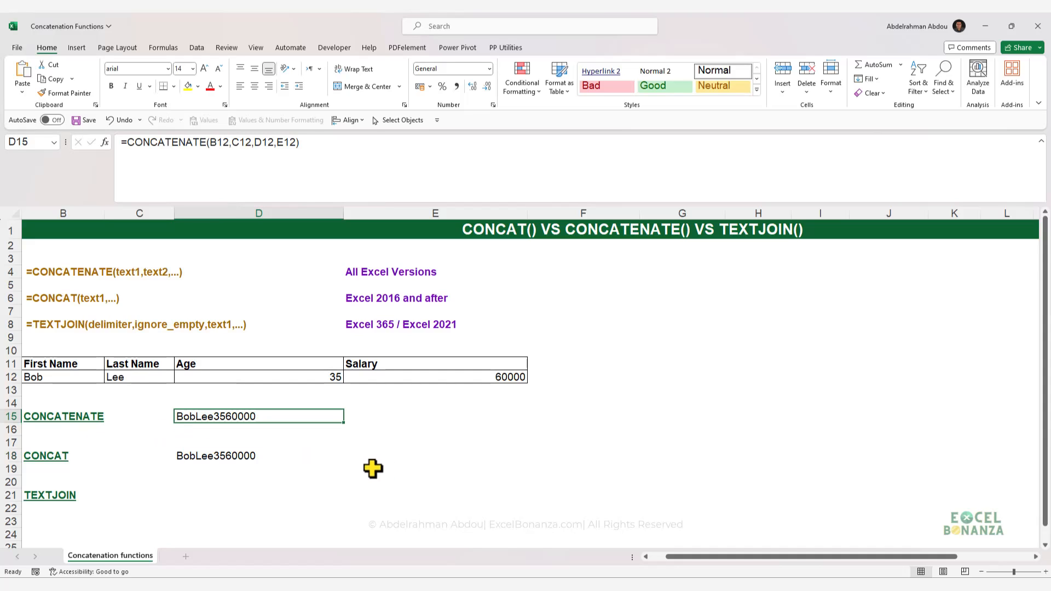
pyautogui.click(219, 455)
pyautogui.click(236, 419)
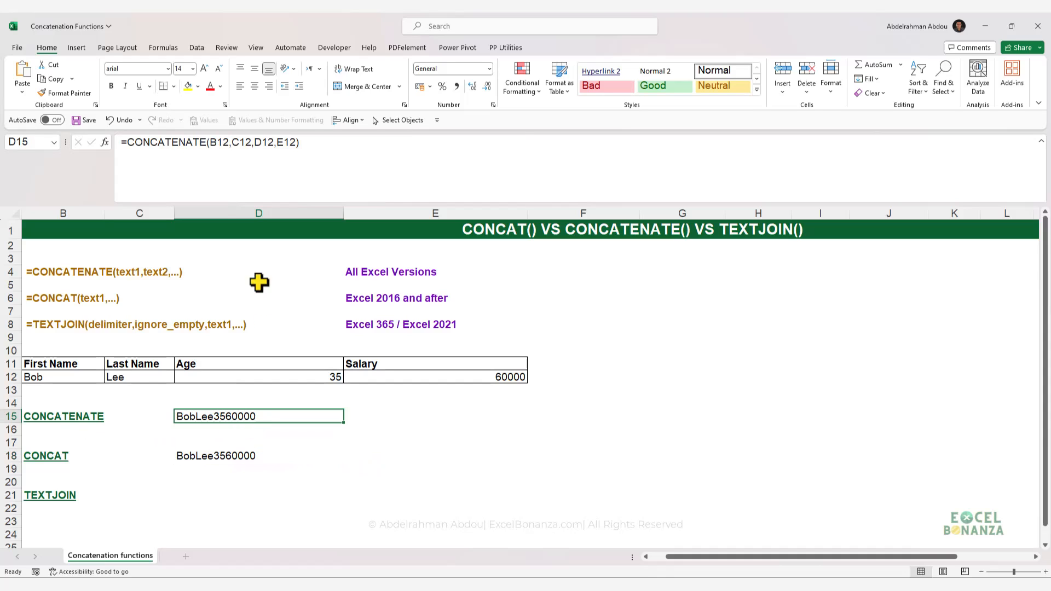
# - Try replacing the separate arguments of the CONCATENATE formula in D15 with the single range B12:E12
pyautogui.click(296, 142)
pyautogui.moveTo(291, 141); pyautogui.dragTo(208, 141)
pyautogui.press('Delete')
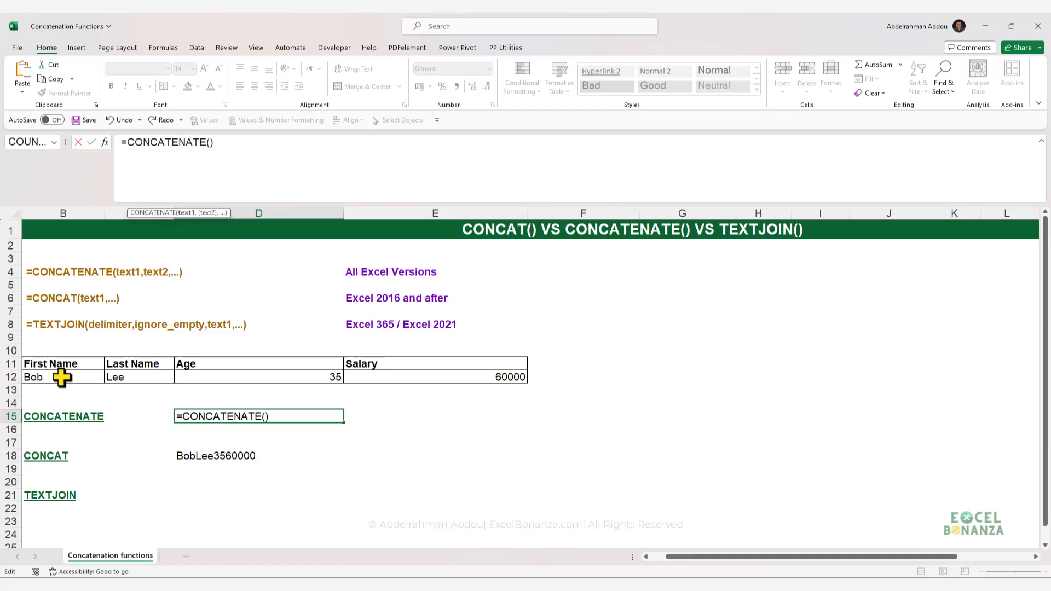
pyautogui.moveTo(61, 377); pyautogui.dragTo(496, 377)
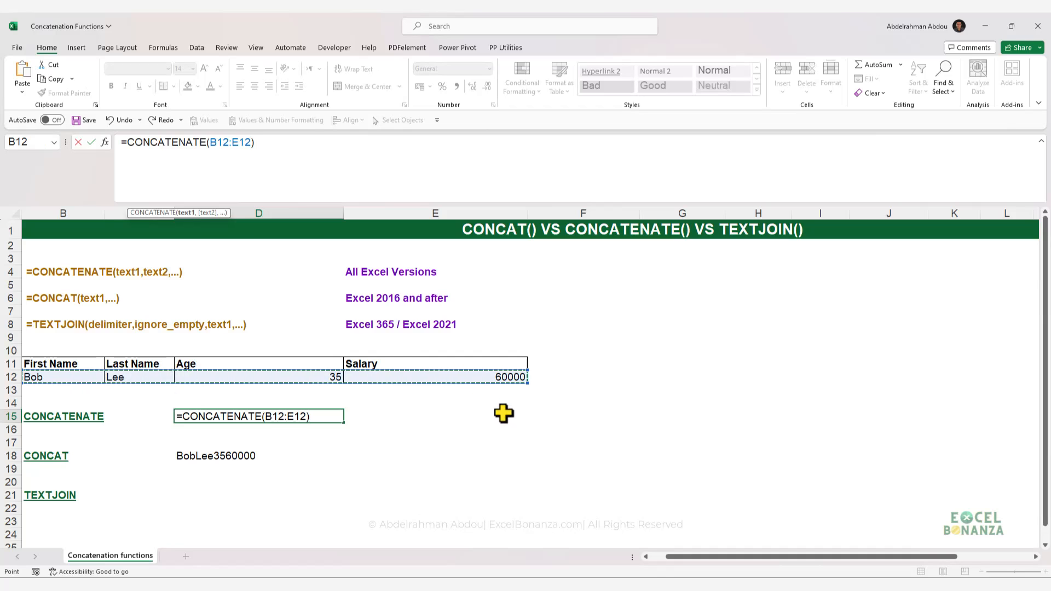
pyautogui.press('Return')
pyautogui.click(302, 415)
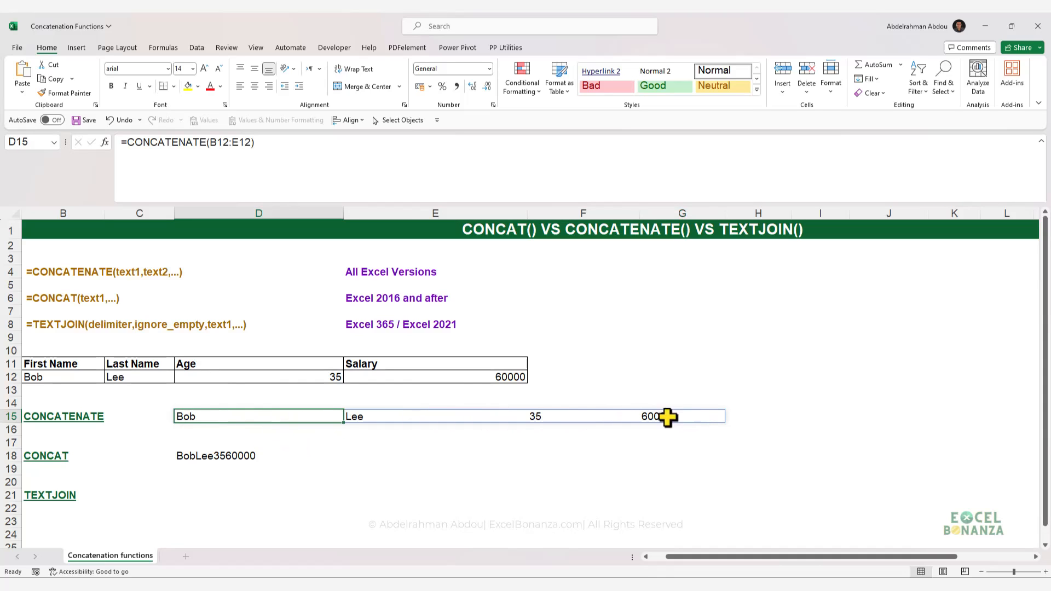
# - Examine how the range-based CONCATENATE formula fills D15:G15 and compare it with the CONCAT formula in D18
pyautogui.click(388, 417)
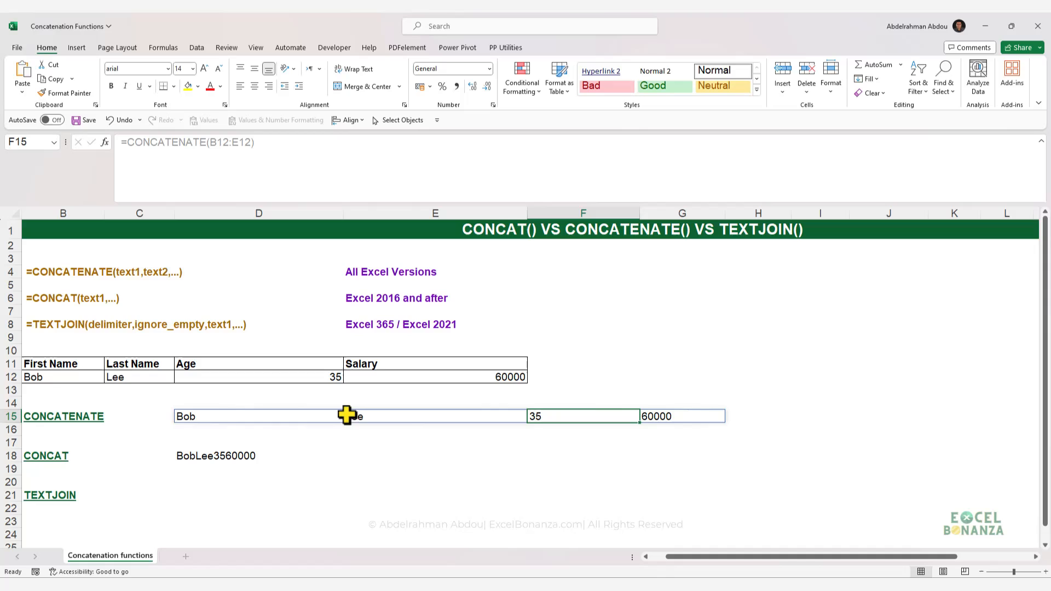
pyautogui.click(224, 416)
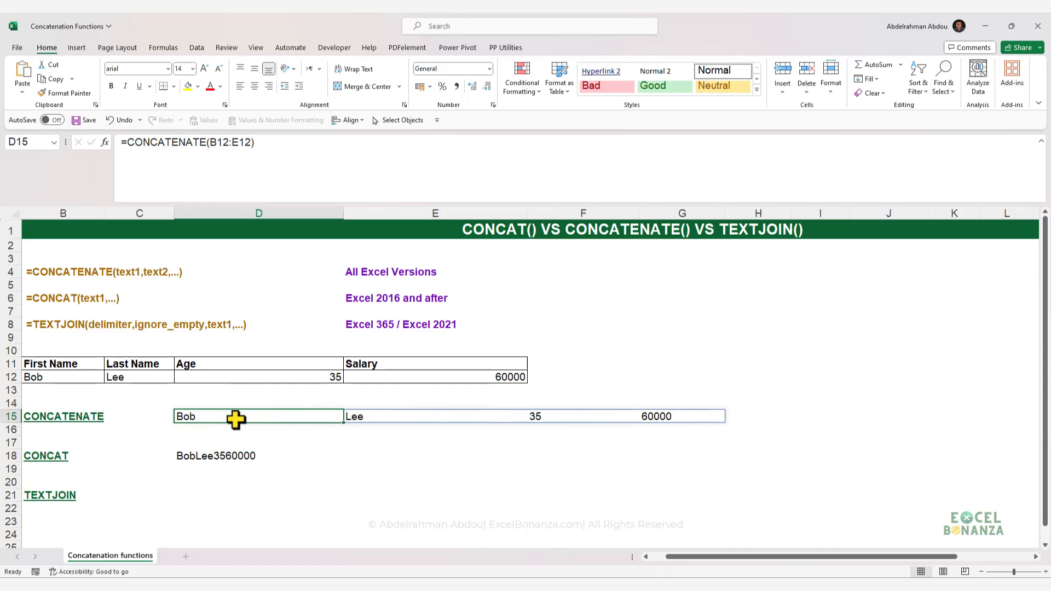
pyautogui.click(289, 157)
pyautogui.hotkey('ctrl', 'shift', 'Return')
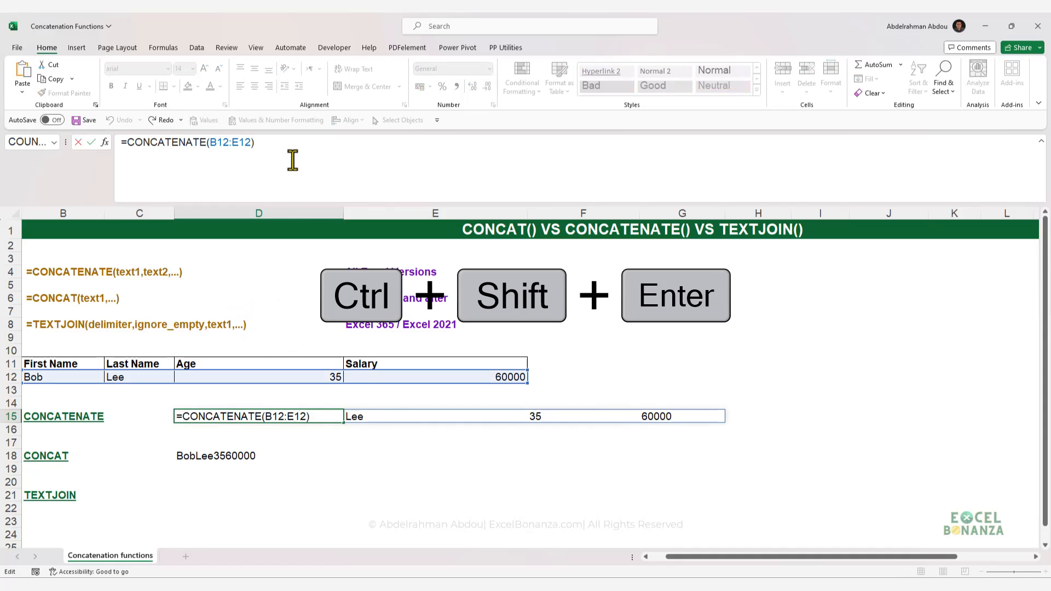
pyautogui.moveTo(311, 416); pyautogui.dragTo(671, 420)
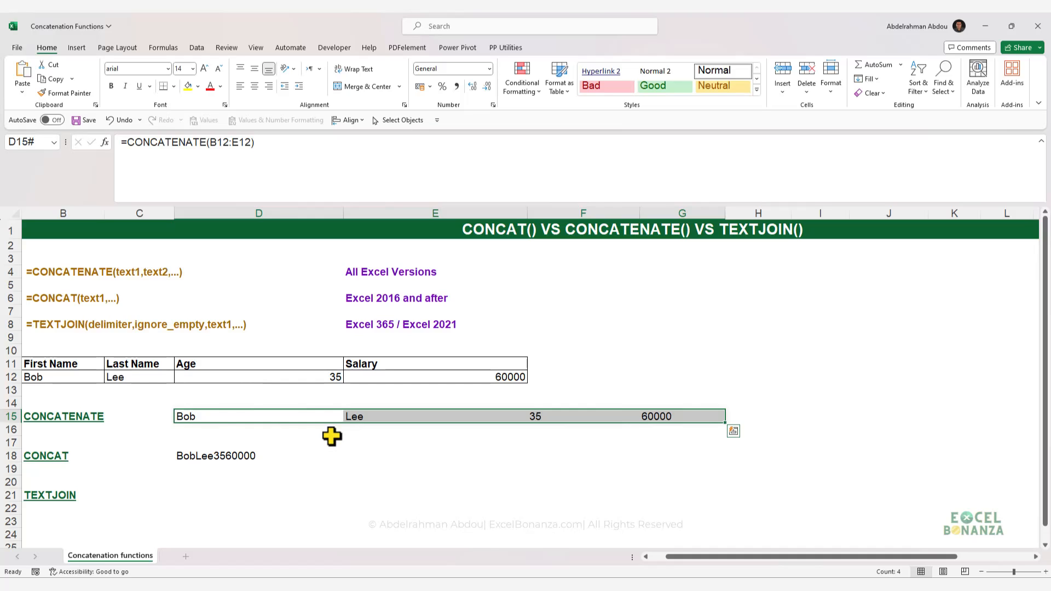
pyautogui.click(260, 419)
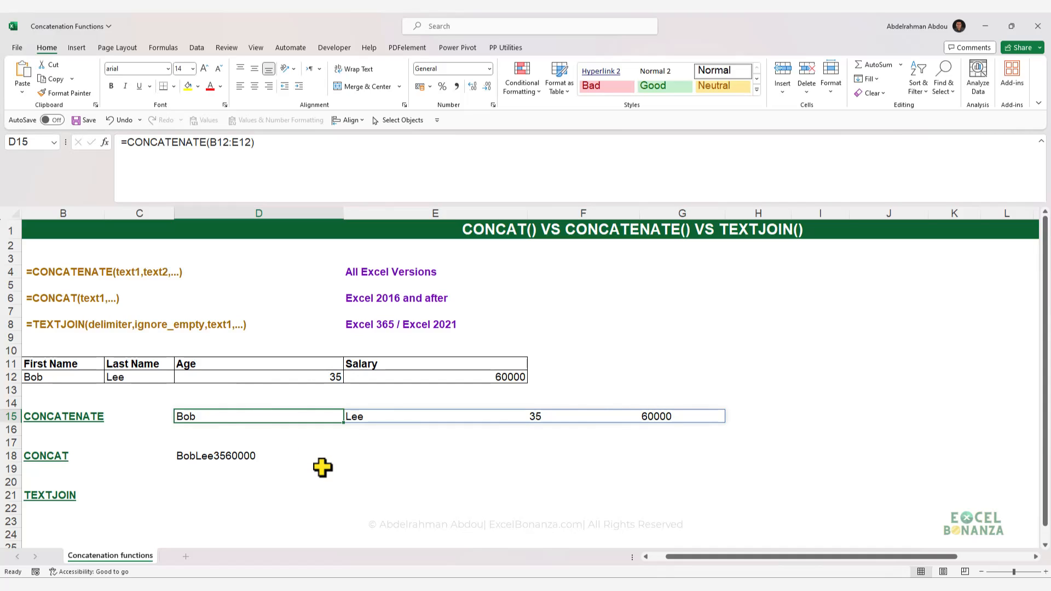
pyautogui.click(211, 459)
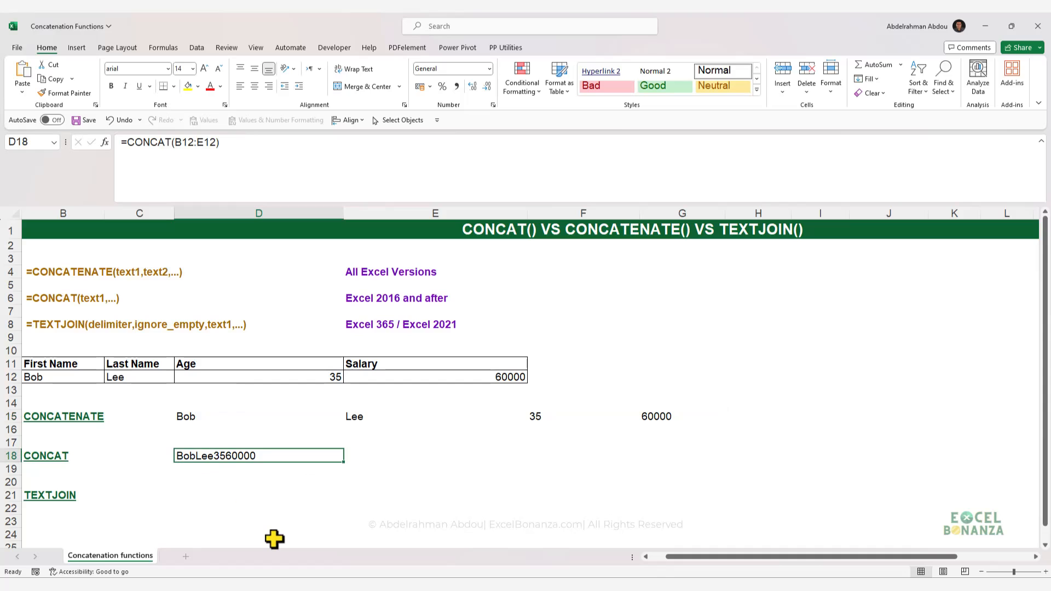
pyautogui.click(250, 419)
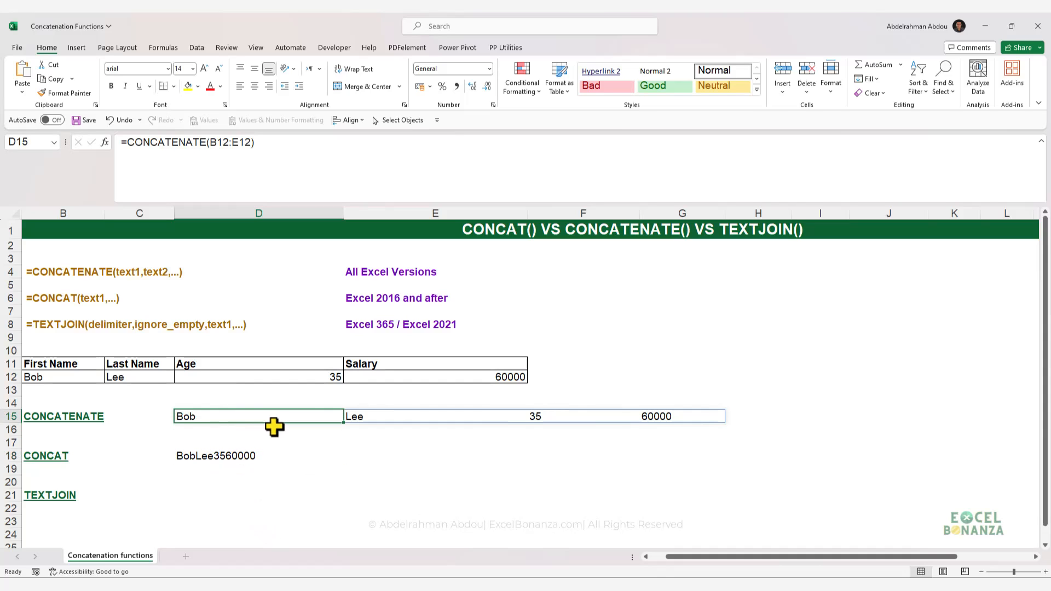
pyautogui.moveTo(270, 418); pyautogui.dragTo(636, 424)
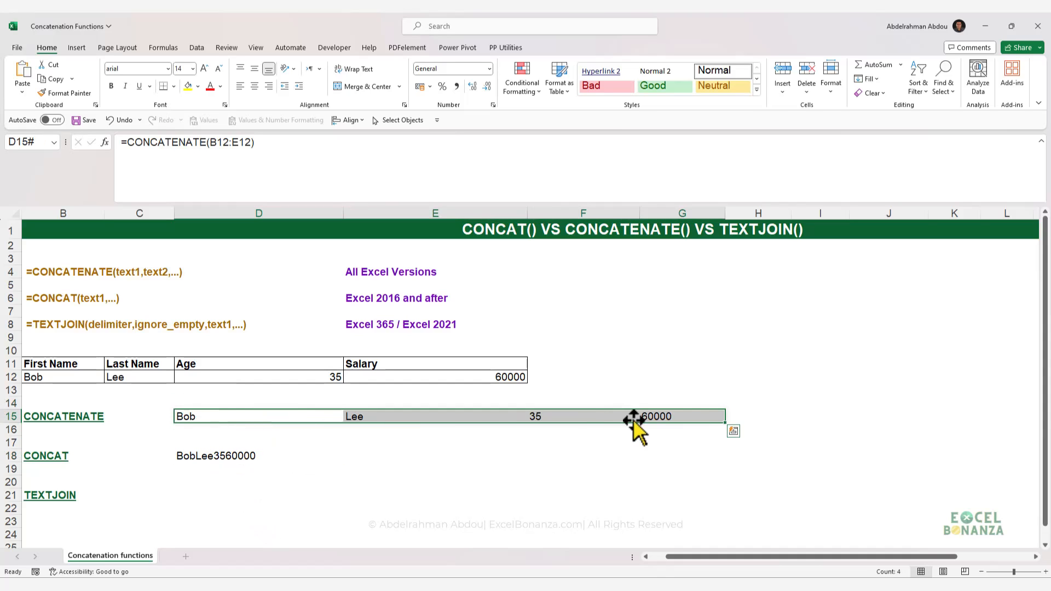
pyautogui.click(244, 424)
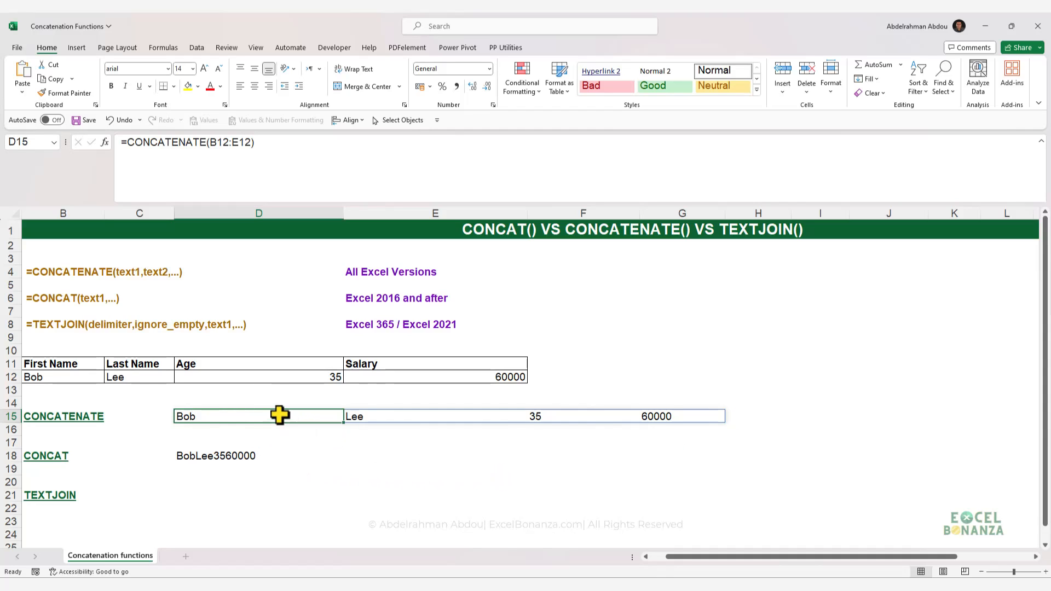
pyautogui.click(228, 457)
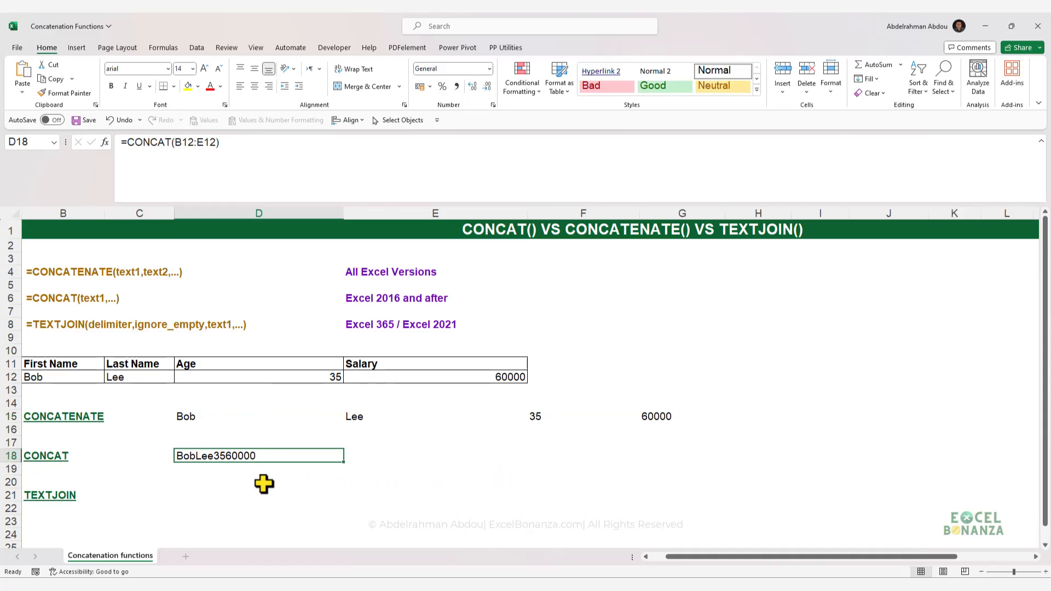
pyautogui.click(237, 426)
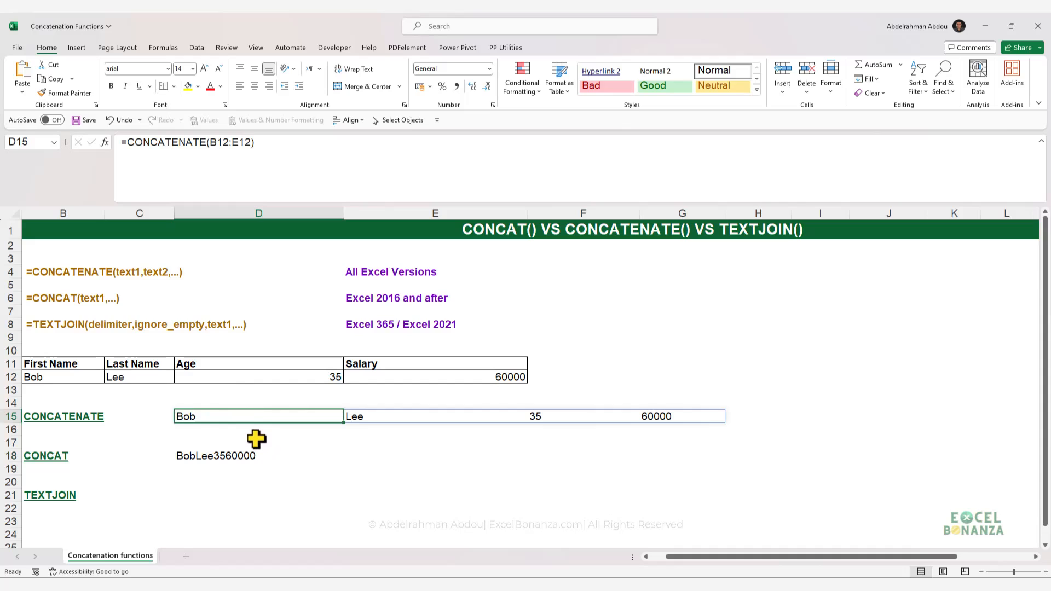
# - Undo the range change to the CONCATENATE formula in D15 and check it against the CONCAT formula in D18
pyautogui.hotkey('ctrl', 'z')
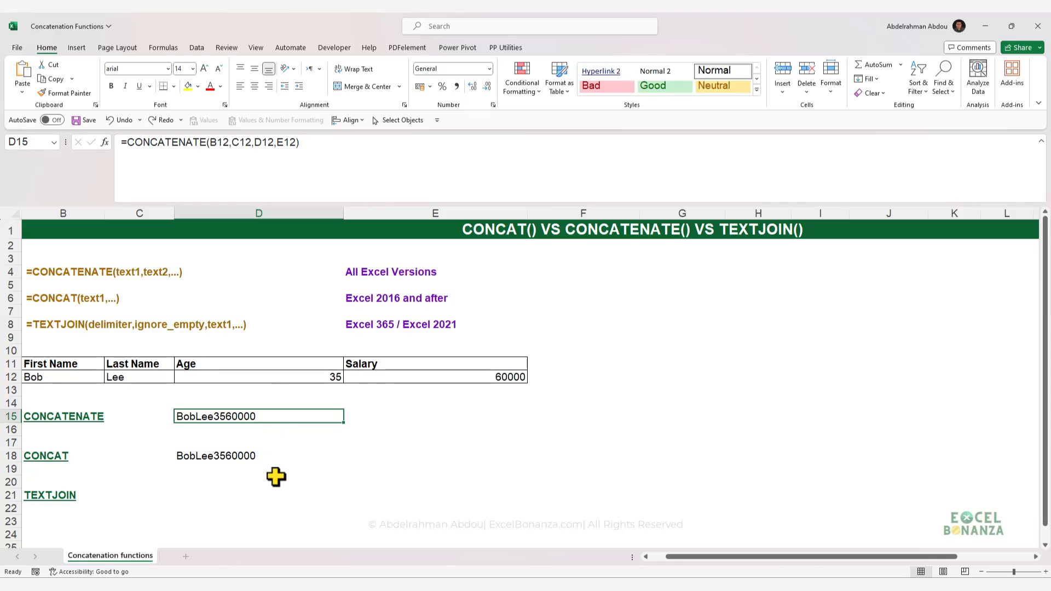
pyautogui.click(228, 455)
# - Insert " " space separators into the D15 formula, making it =CONCATENATE(B12," ",C12," ",D12," ",E12)
pyautogui.click(214, 420)
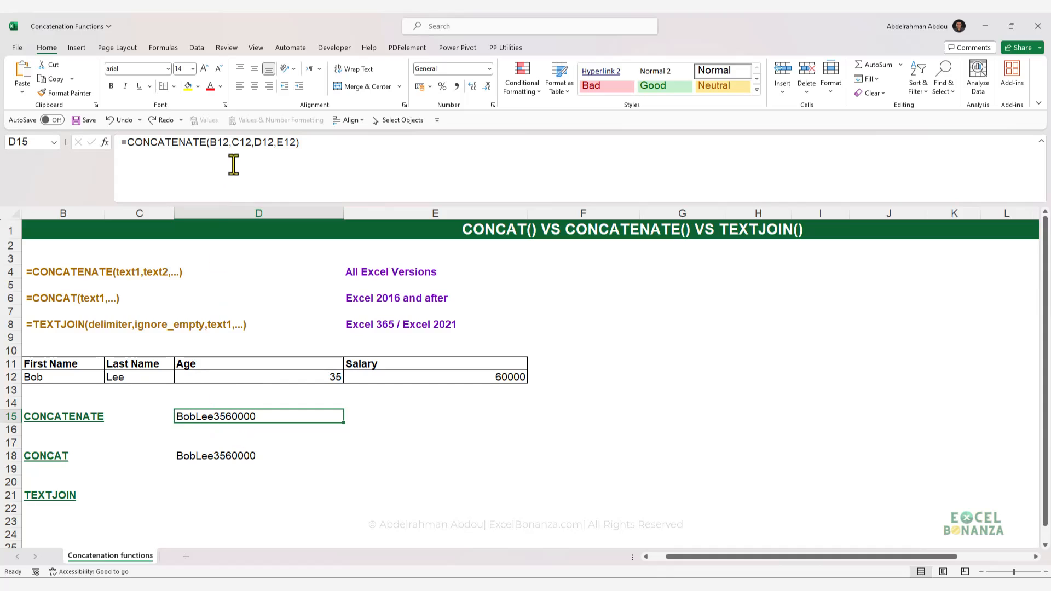
pyautogui.click(229, 142)
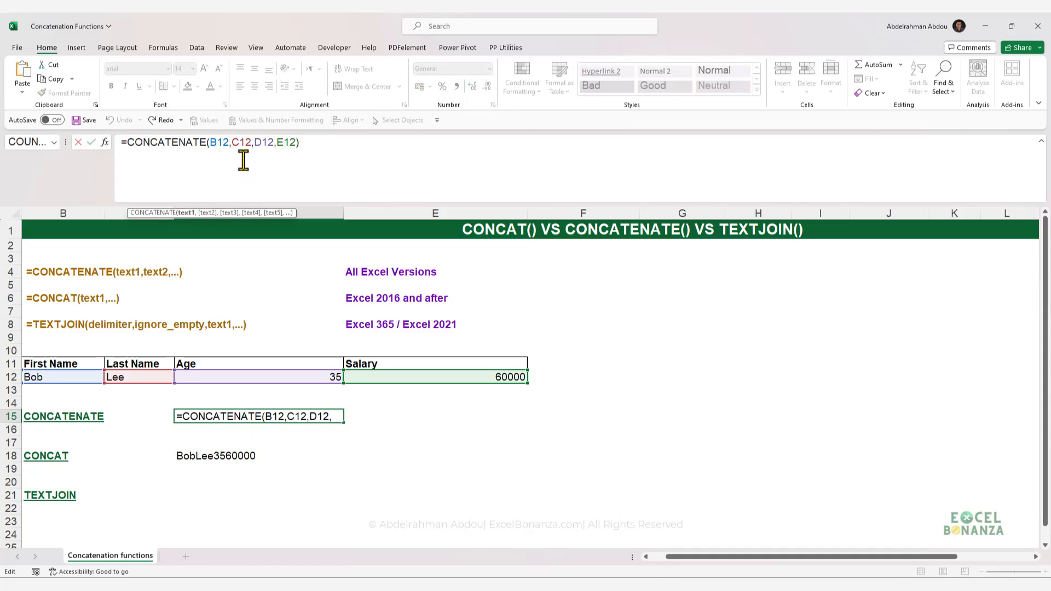
pyautogui.write(',"')
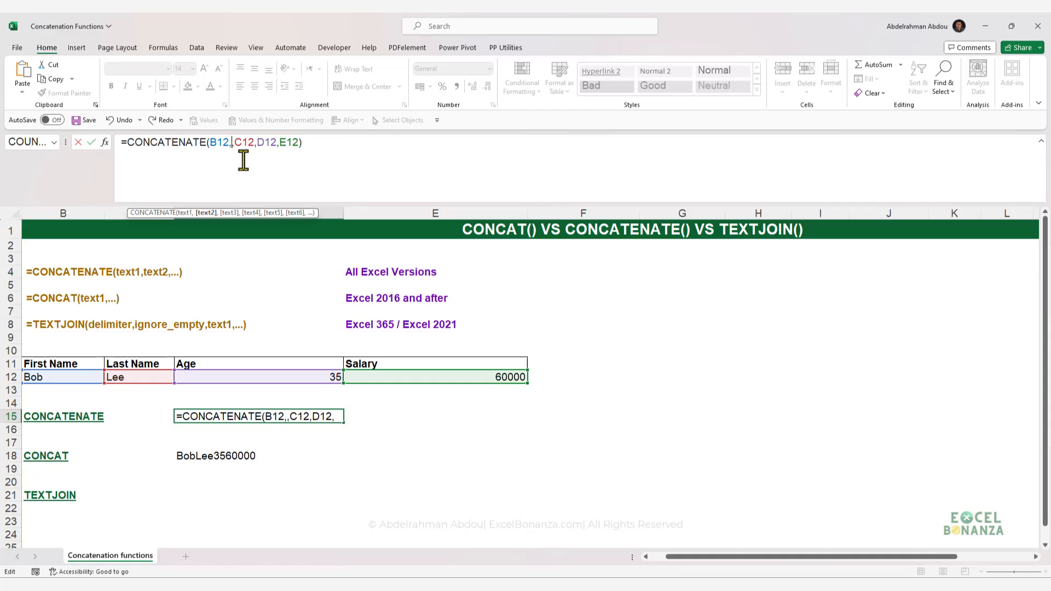
pyautogui.write(' "')
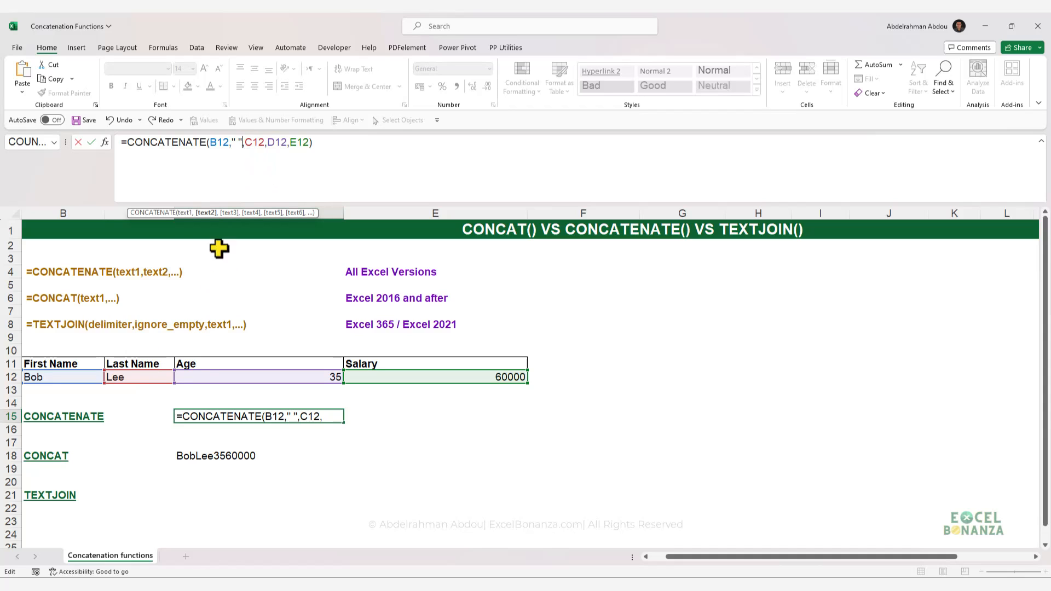
pyautogui.click(266, 142)
pyautogui.write('" ",')
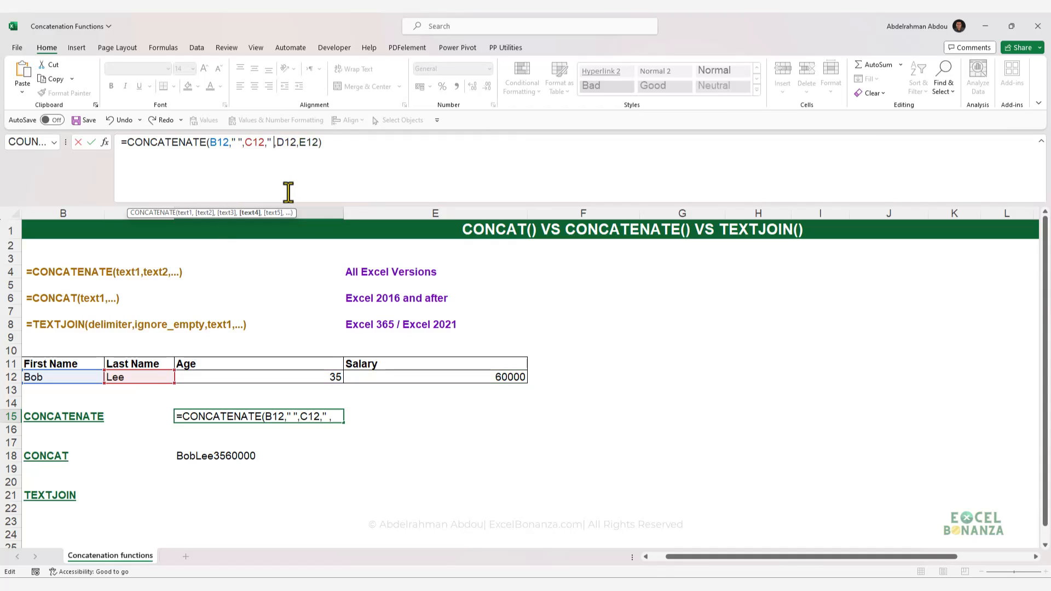
pyautogui.click(299, 143)
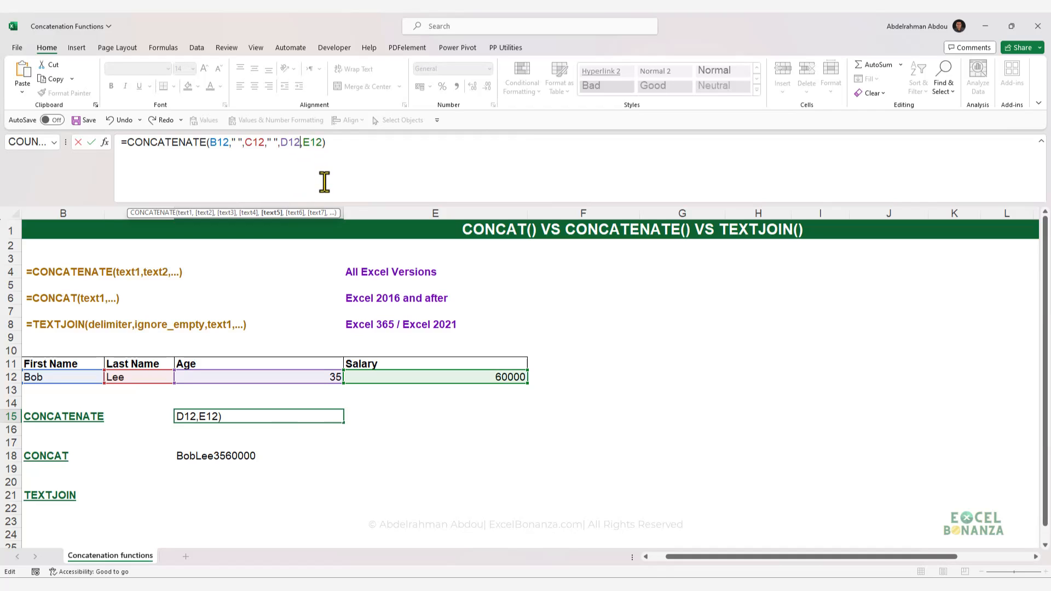
pyautogui.write(', " "')
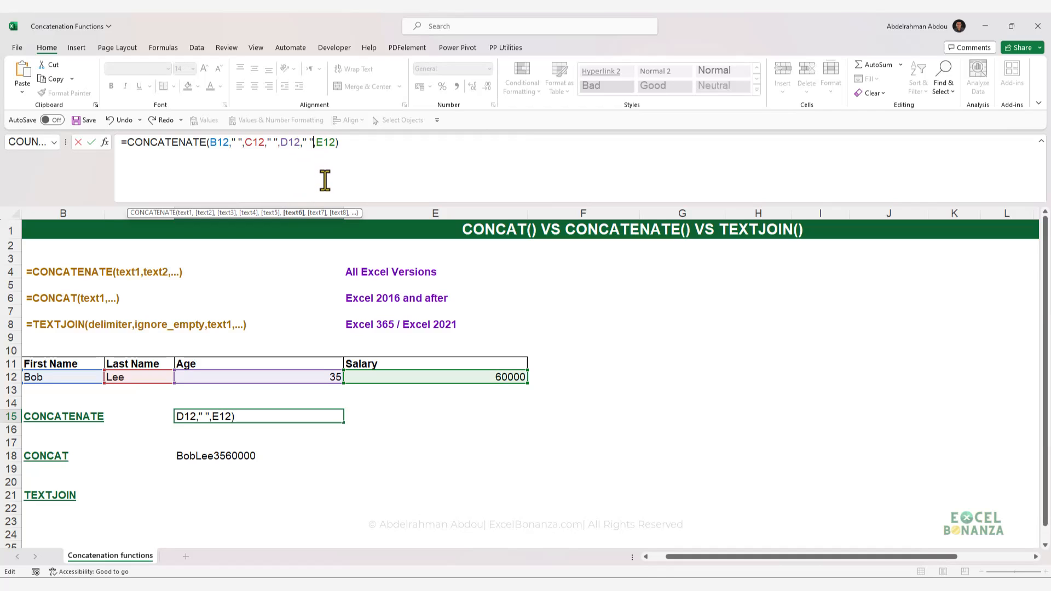
pyautogui.press('Return')
# - Copy the arguments of the D15 formula into D18, making it =CONCAT(B12," ",C12," ",D12," ",E12)
pyautogui.click(238, 415)
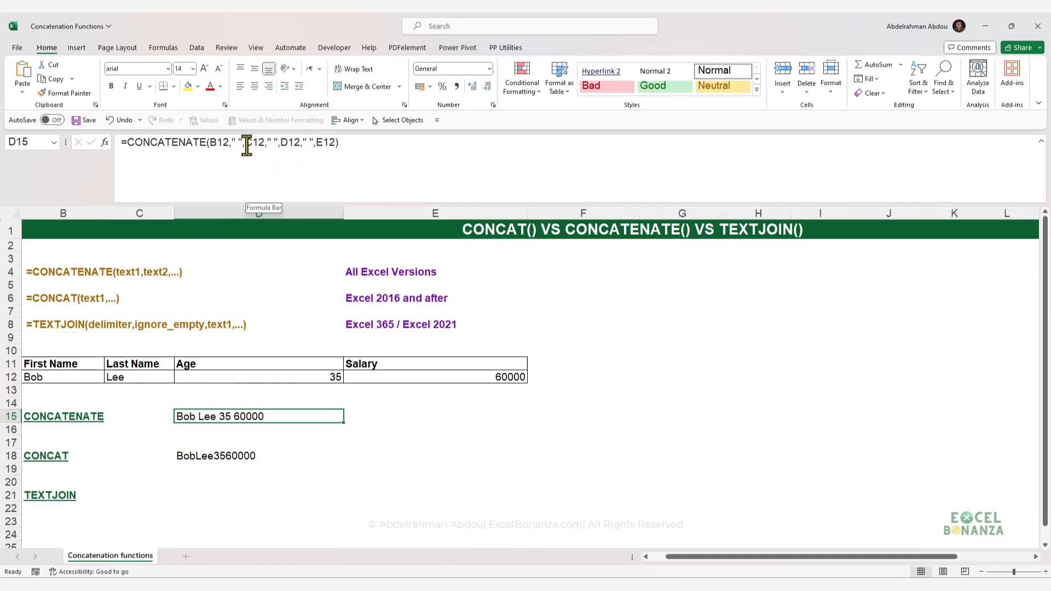
pyautogui.moveTo(336, 142); pyautogui.dragTo(176, 142)
pyautogui.press('Escape')
pyautogui.click(209, 464)
pyautogui.click(209, 455)
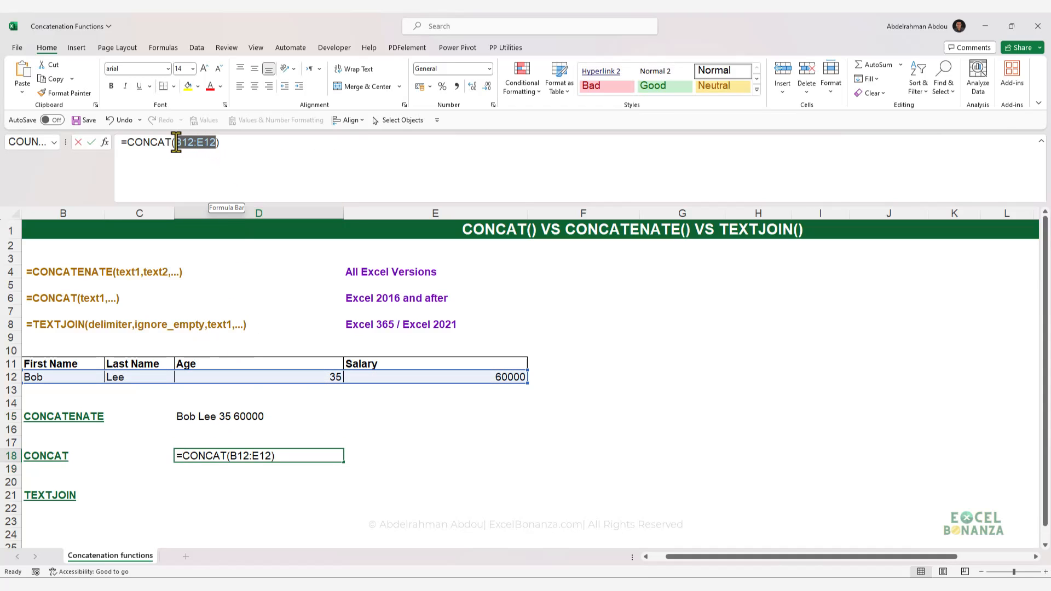
pyautogui.write('B12," ",C12," ",D12," ",E12')
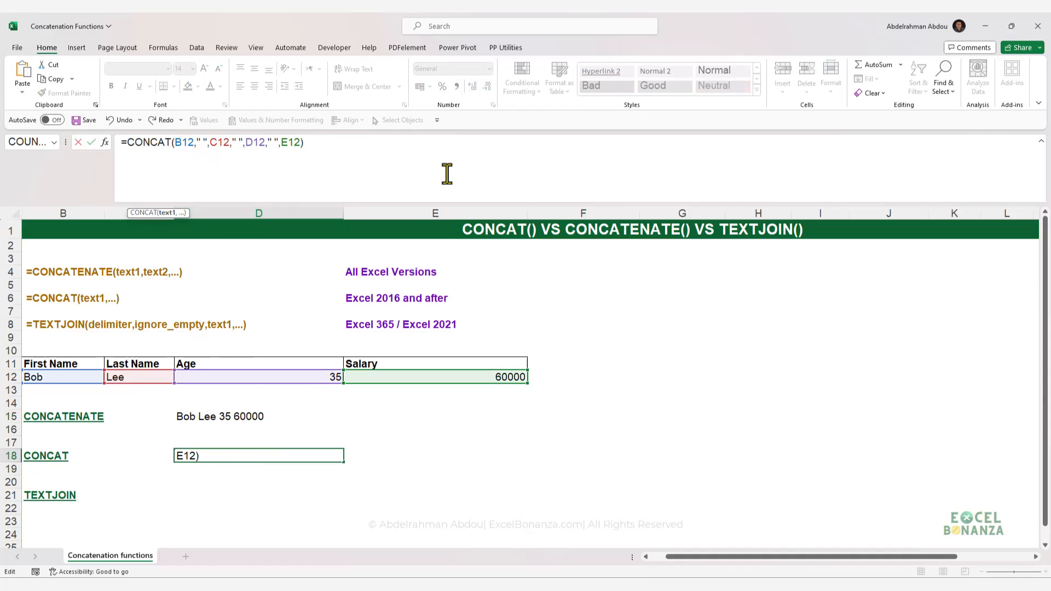
pyautogui.hotkey('ctrl', 'Return')
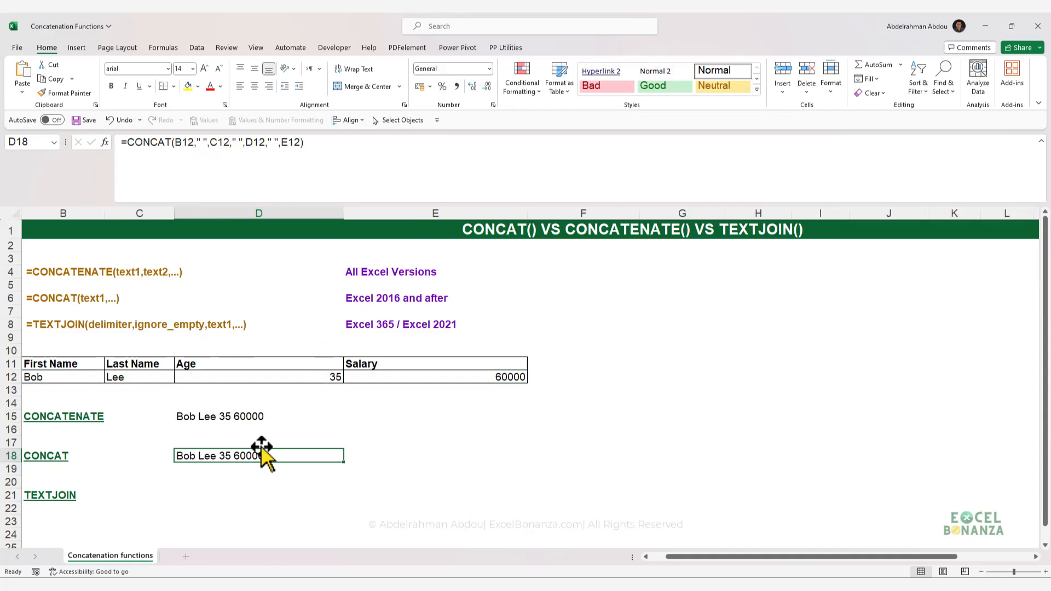
# - Start a TEXTJOIN formula in D21 with a space " " as the delimiter and TRUE to ignore empty cells
pyautogui.click(206, 495)
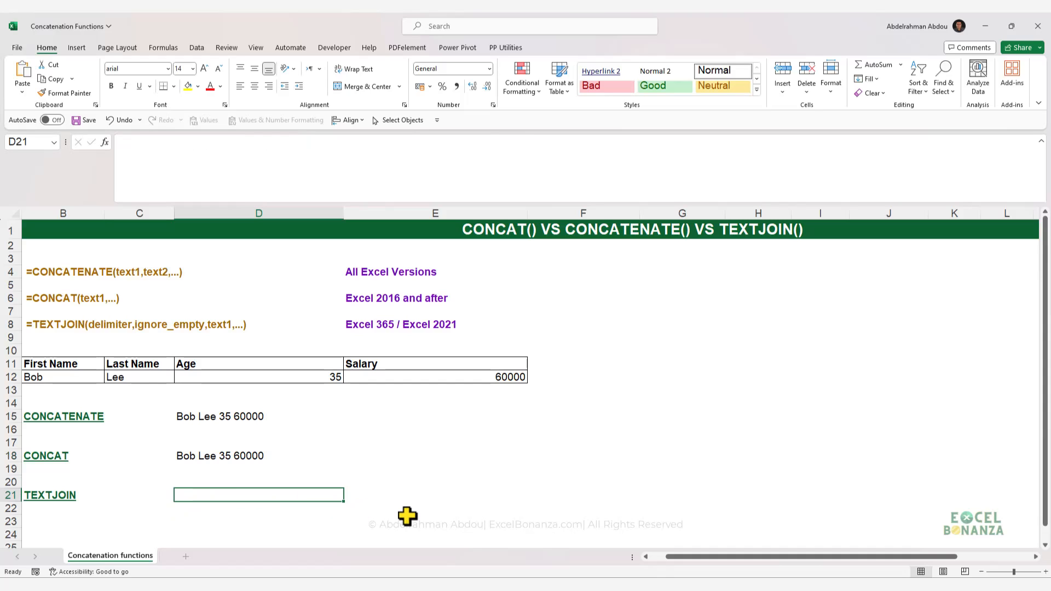
pyautogui.write('=text')
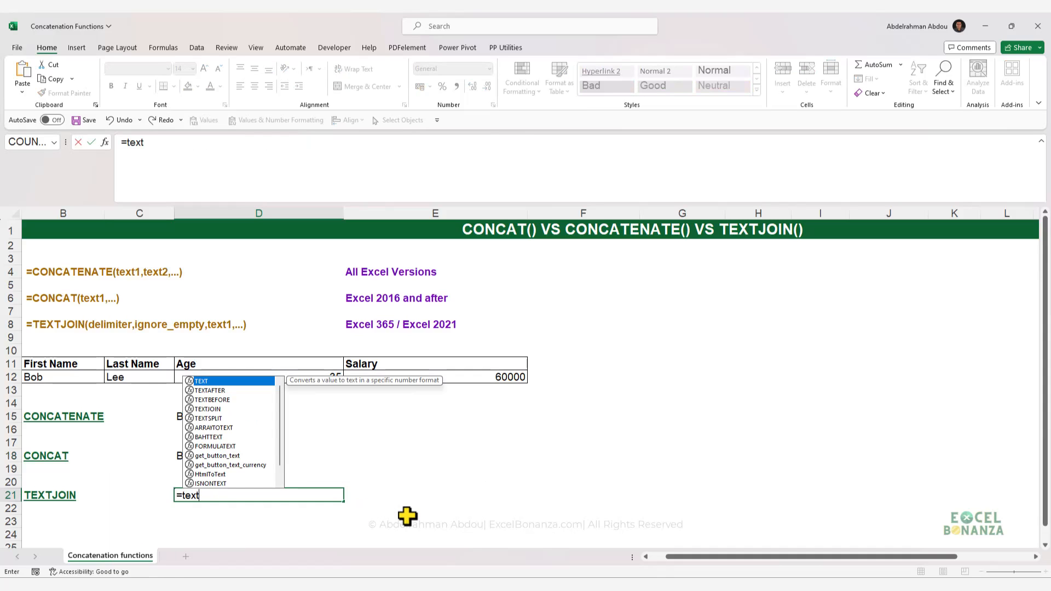
pyautogui.press('Down')
pyautogui.press('Down')
pyautogui.press('Down')
pyautogui.press('Tab')
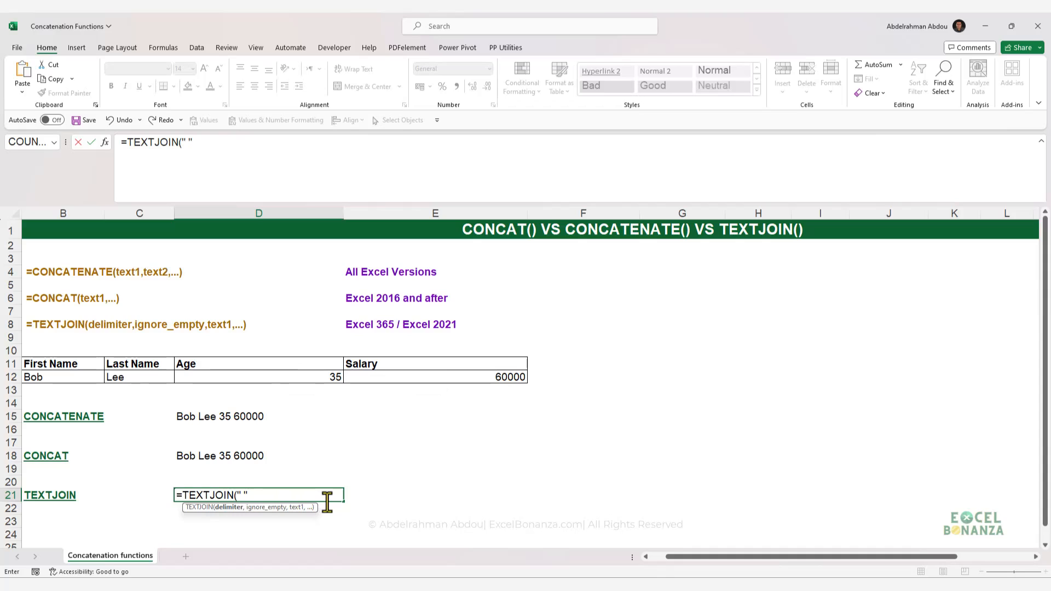
pyautogui.write('" ",')
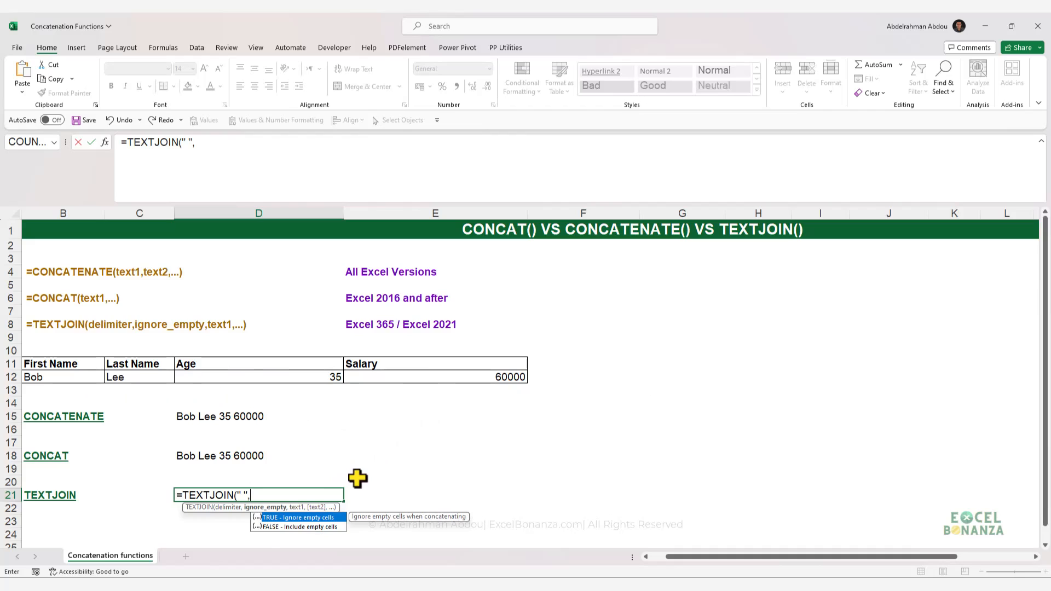
pyautogui.press('Tab')
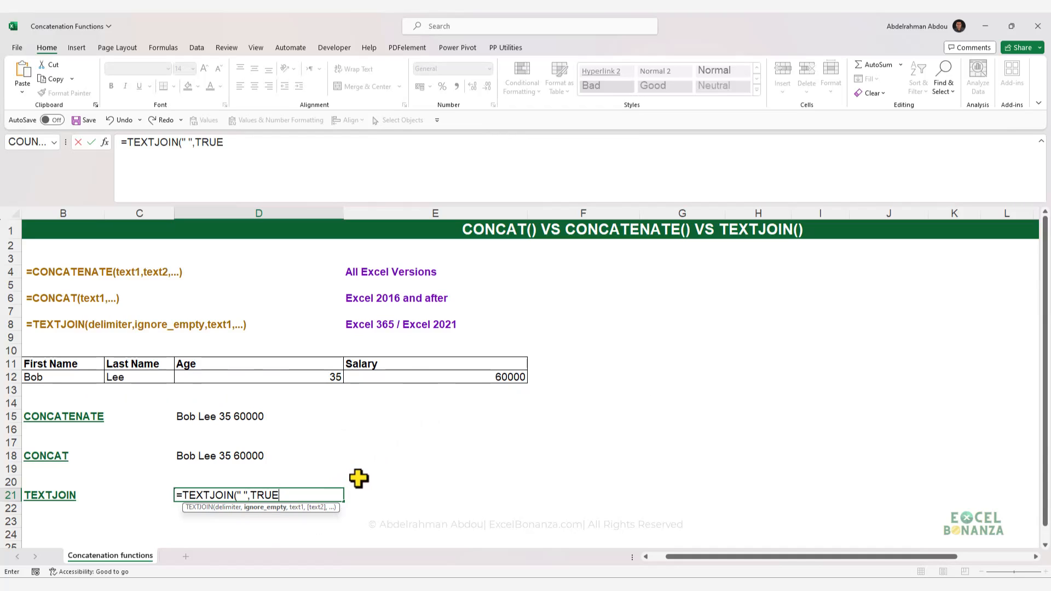
pyautogui.write(',')
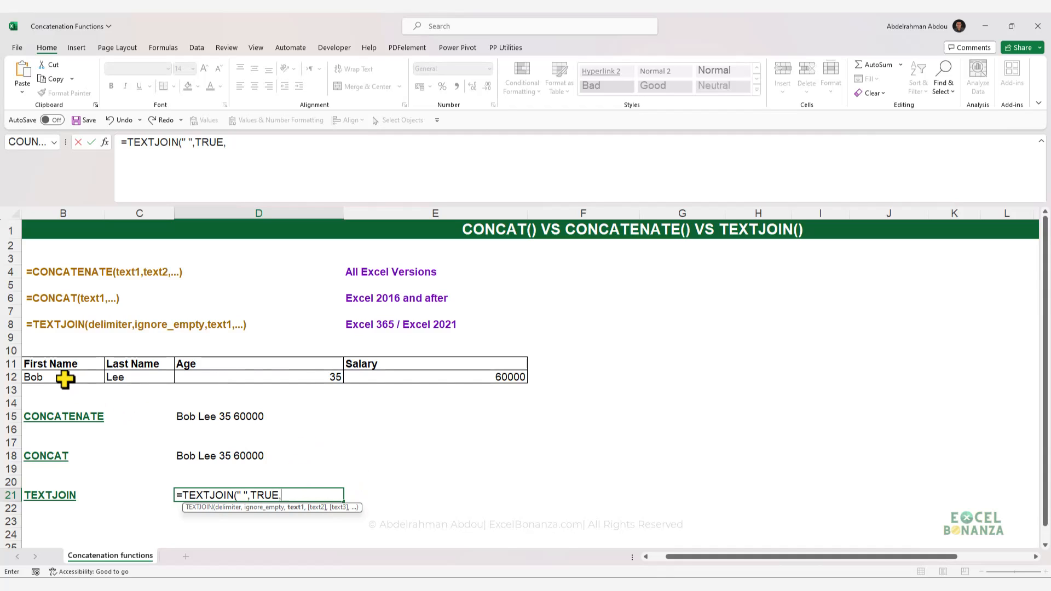
# - Complete the D21 formula with cell B12 and range C12:E12, making it =TEXTJOIN(" ",TRUE,B12,C12:E12)
pyautogui.click(65, 378)
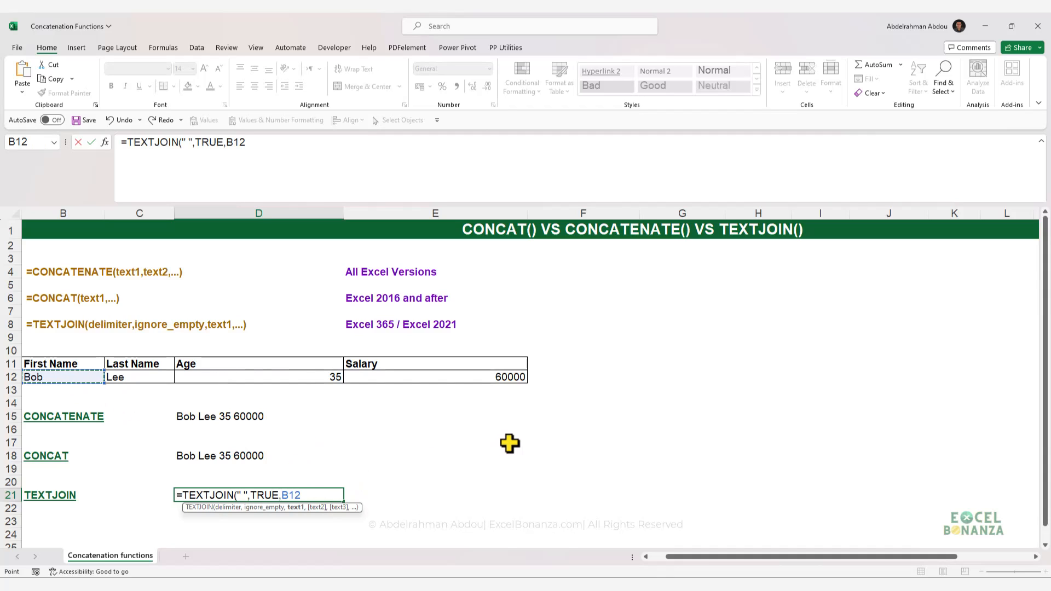
pyautogui.write(',')
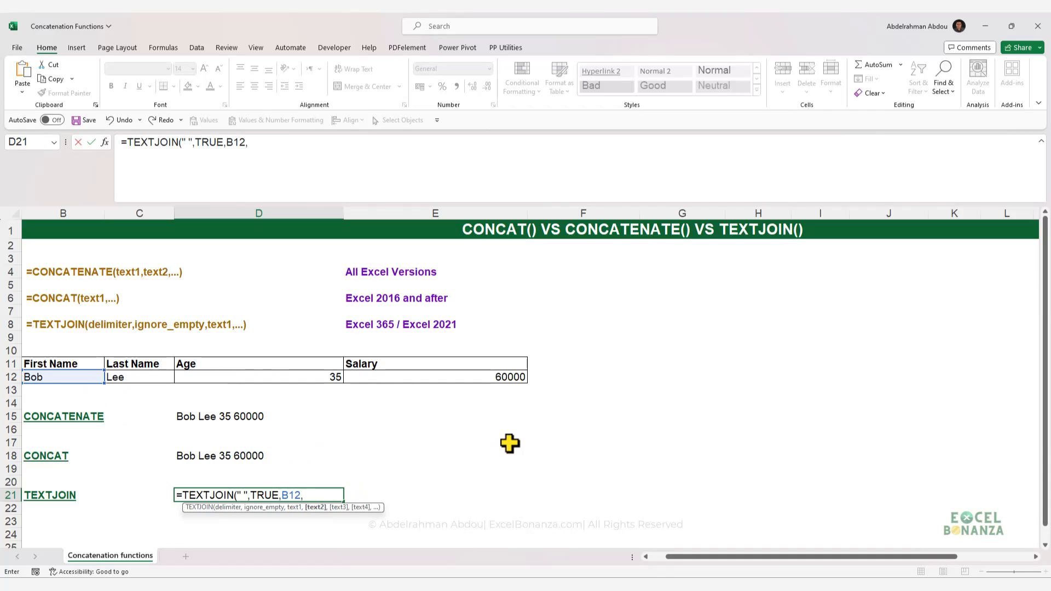
pyautogui.moveTo(140, 383); pyautogui.dragTo(530, 377)
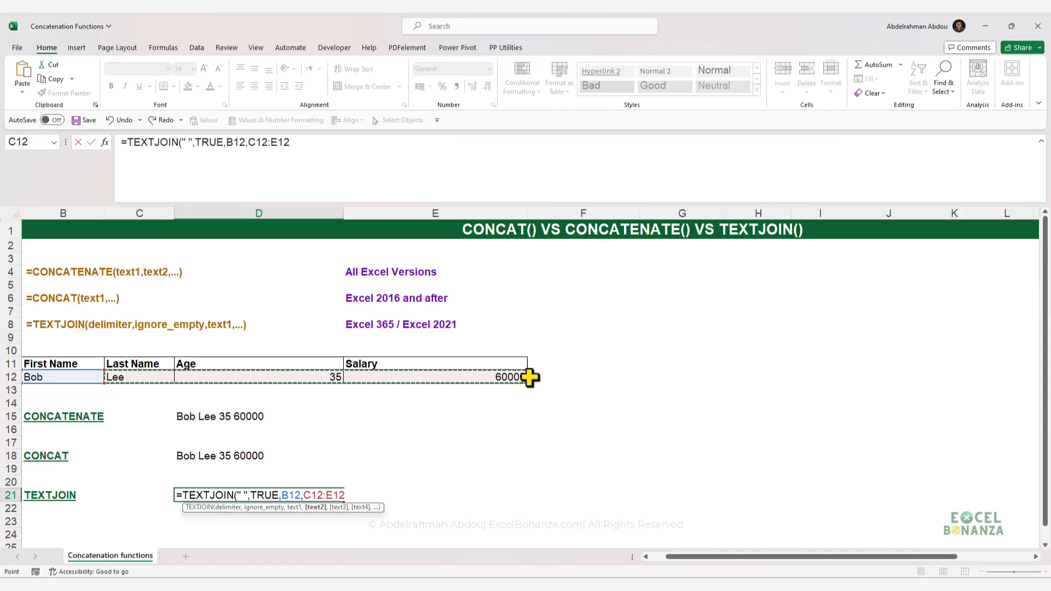
pyautogui.write(')')
pyautogui.press('Return')
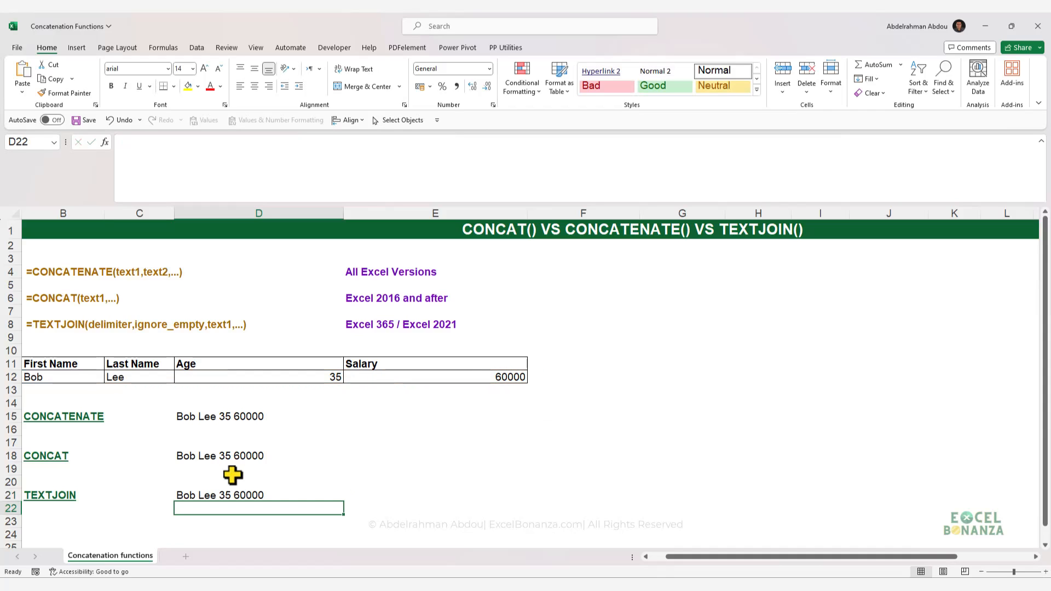
pyautogui.click(232, 495)
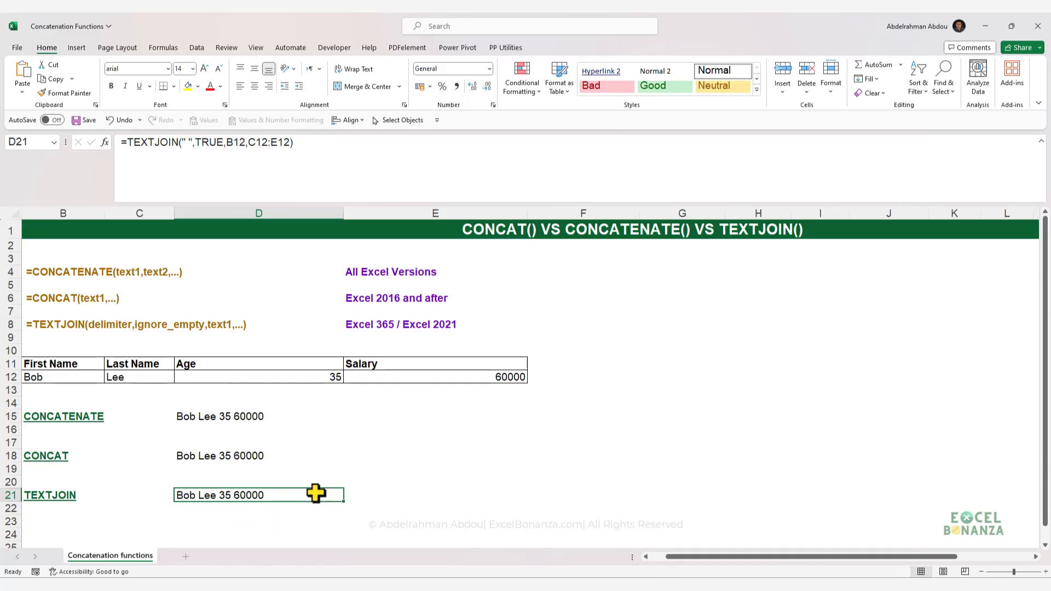
pyautogui.click(423, 499)
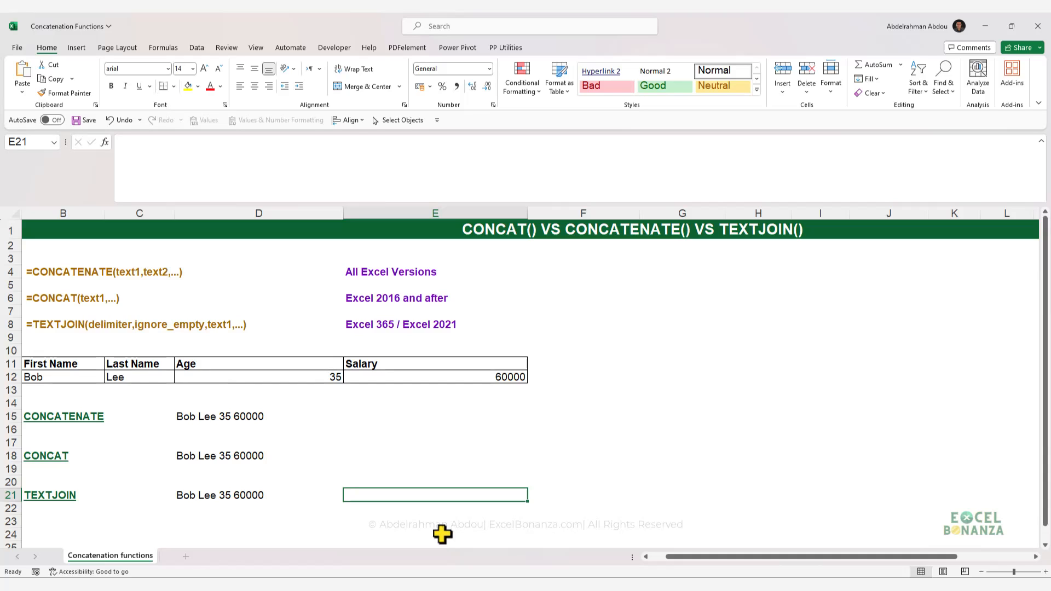
# - Try an empty delimiter in the D21 formula, making it =TEXTJOIN("",TRUE,B12,C12:E12)
pyautogui.click(214, 495)
pyautogui.click(187, 144)
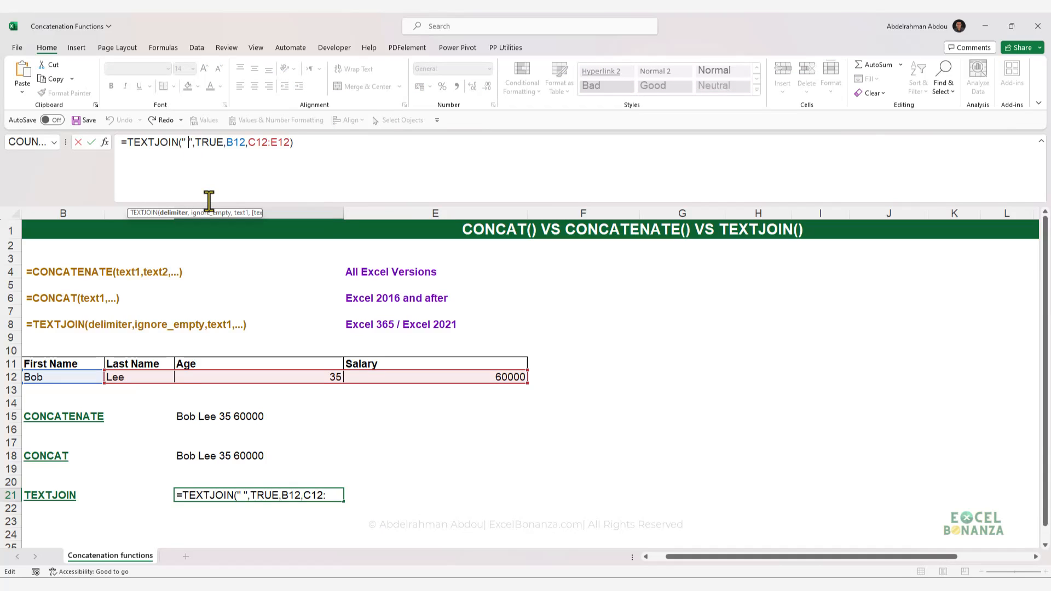
pyautogui.press('Delete')
pyautogui.press('Delete')
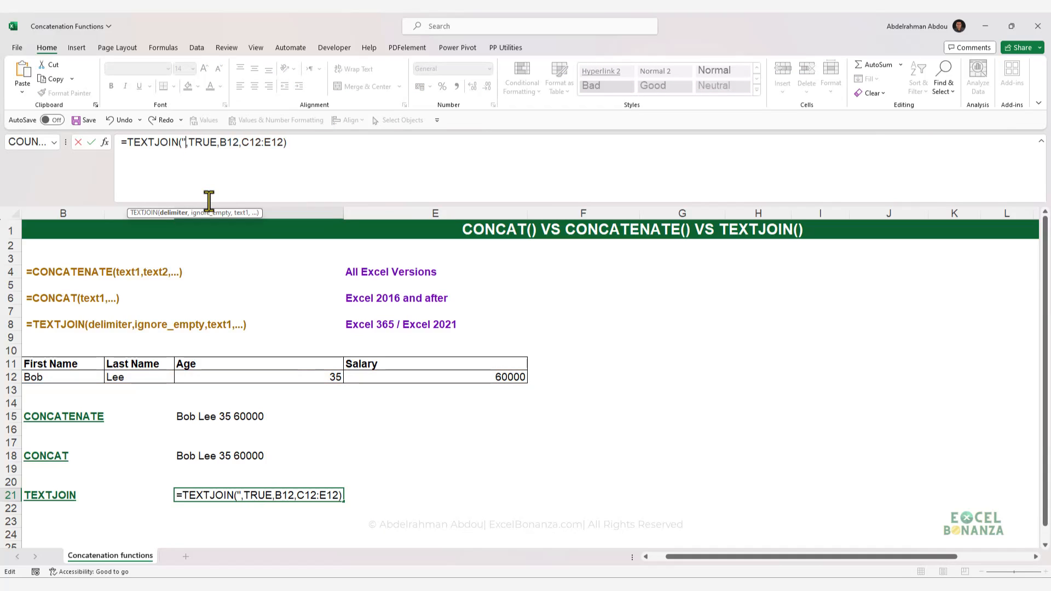
pyautogui.write('"')
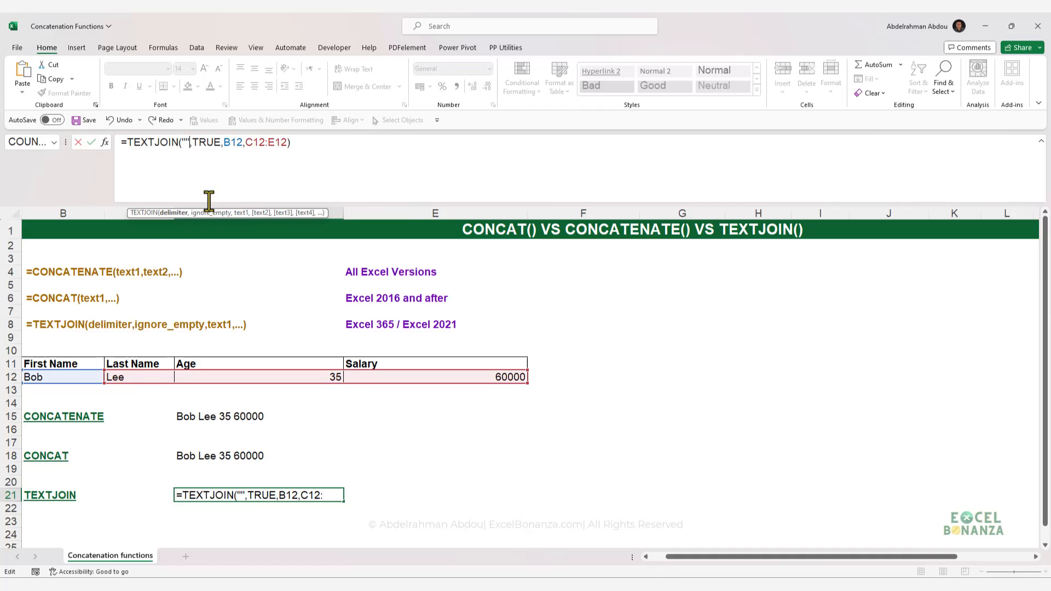
pyautogui.press('Return')
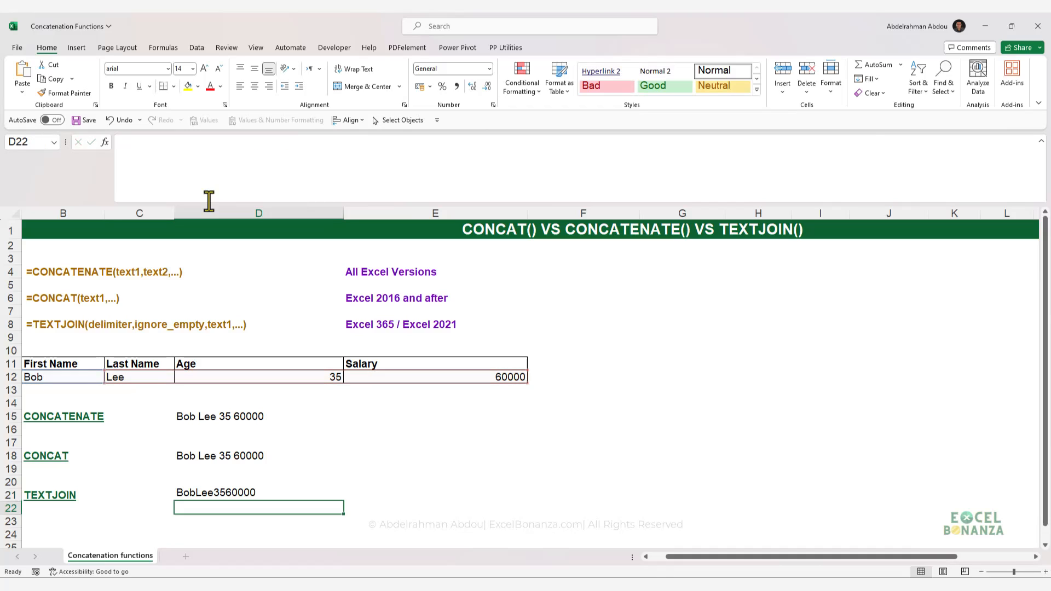
pyautogui.click(329, 500)
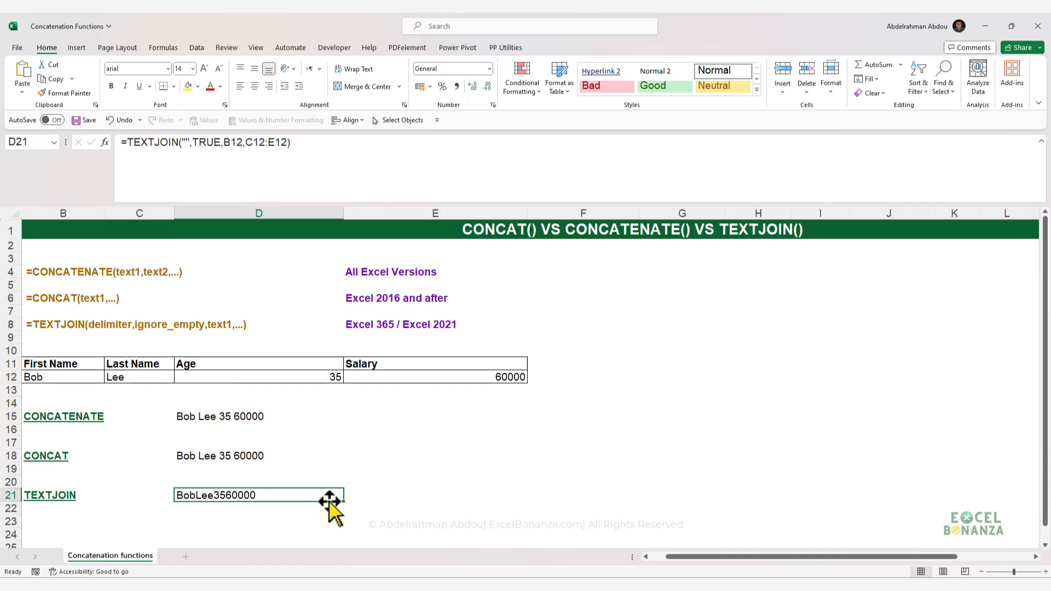
# - Undo the delimiter change to the TEXTJOIN formula in D21
pyautogui.hotkey('ctrl', 'z')
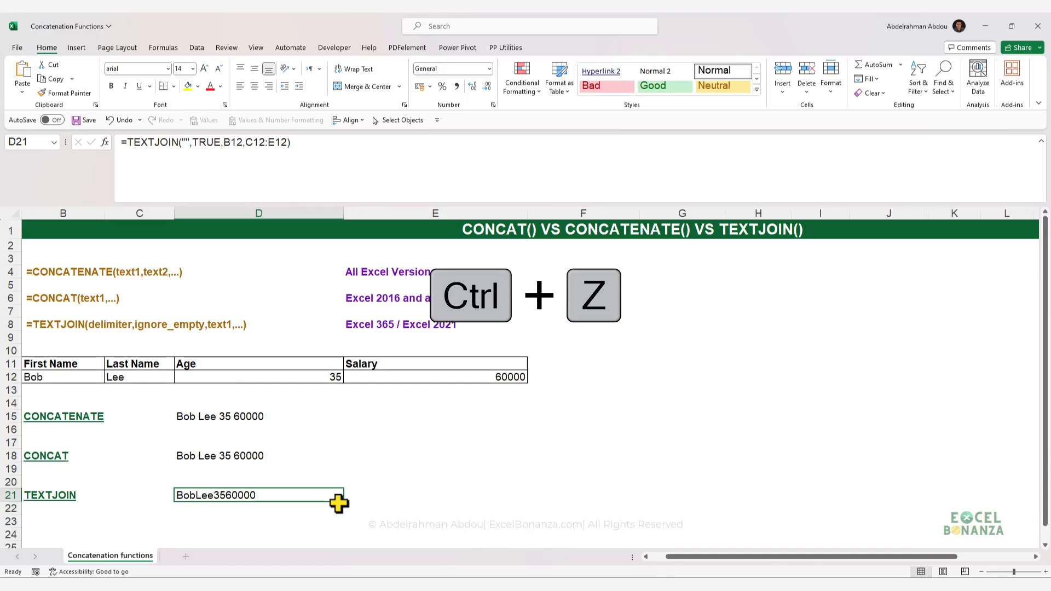
pyautogui.hotkey('ctrl', 'z')
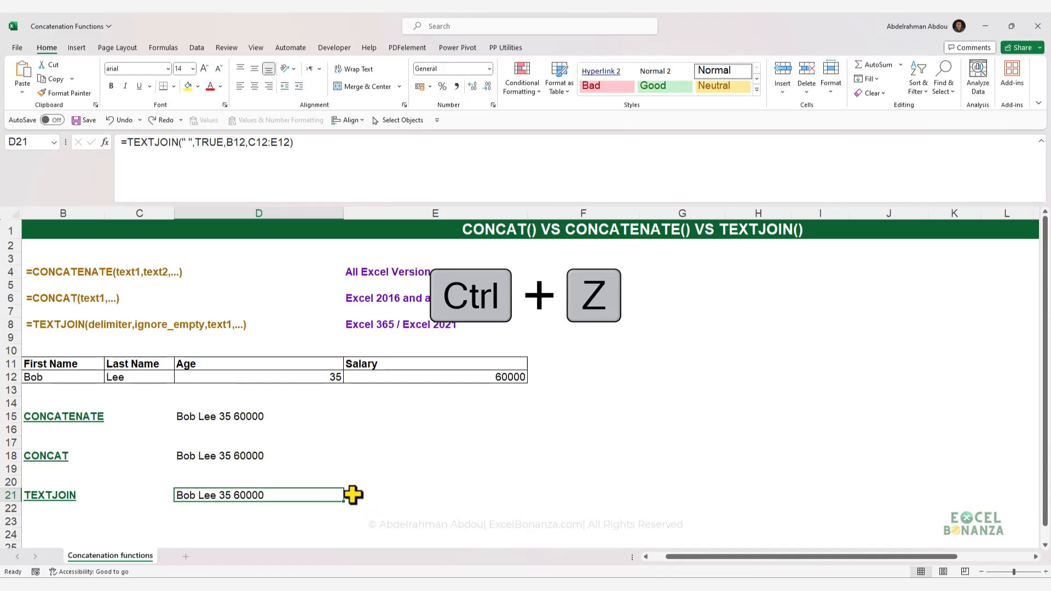
pyautogui.press('Right')
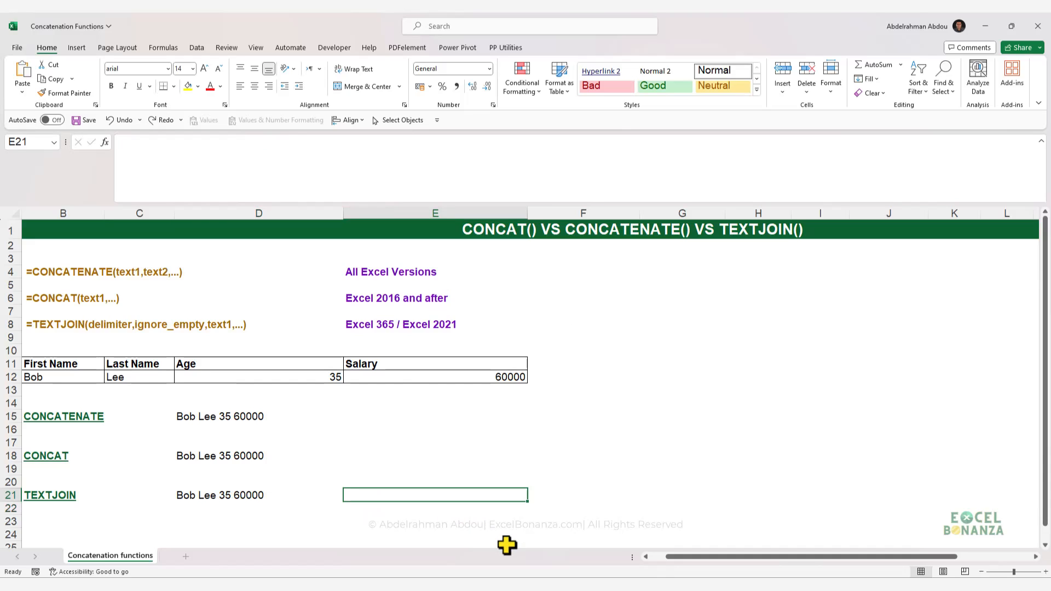